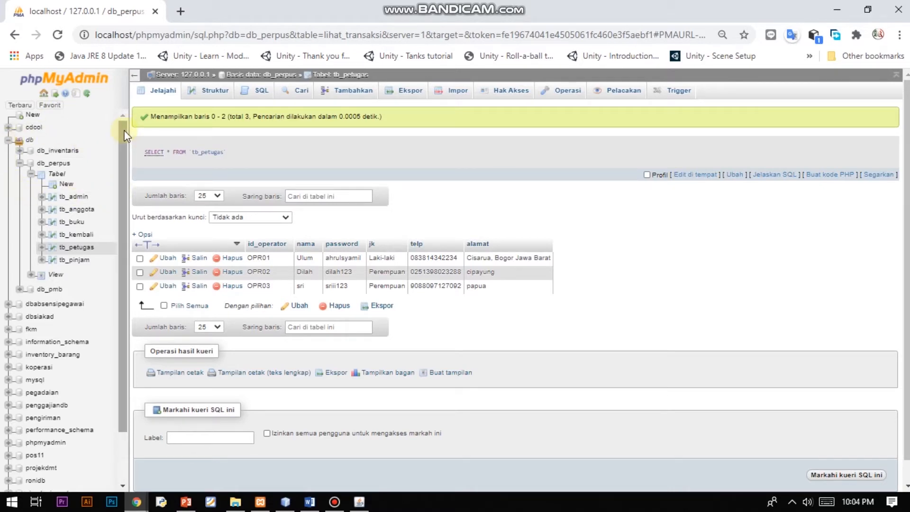
Scroll the db_perpus sidebar and browse tb_admin, tb_anggota, then tb_buku's 15 book records.
left_click_drag(124, 133, 124, 145)
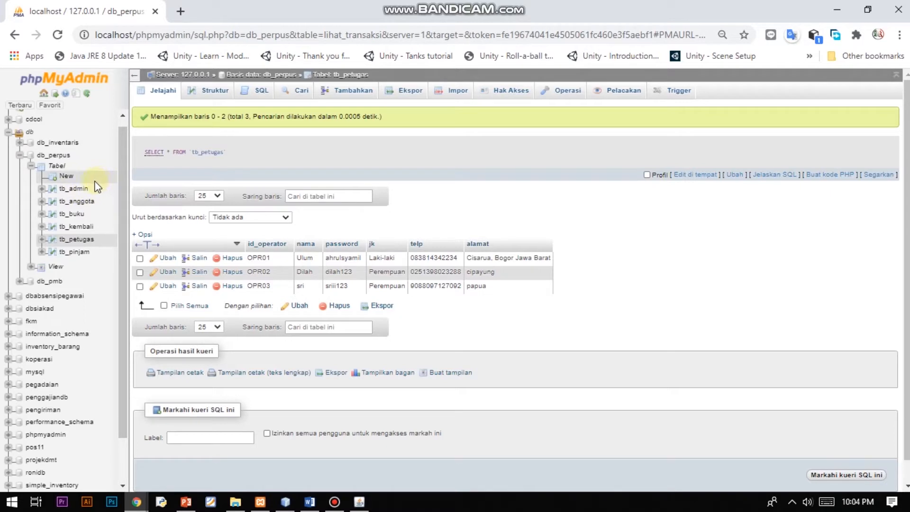
left_click(80, 189)
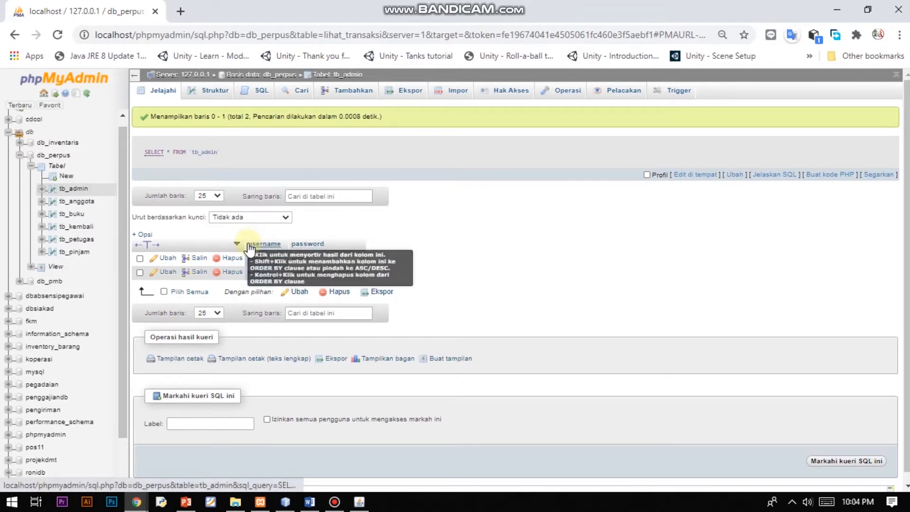
left_click(79, 203)
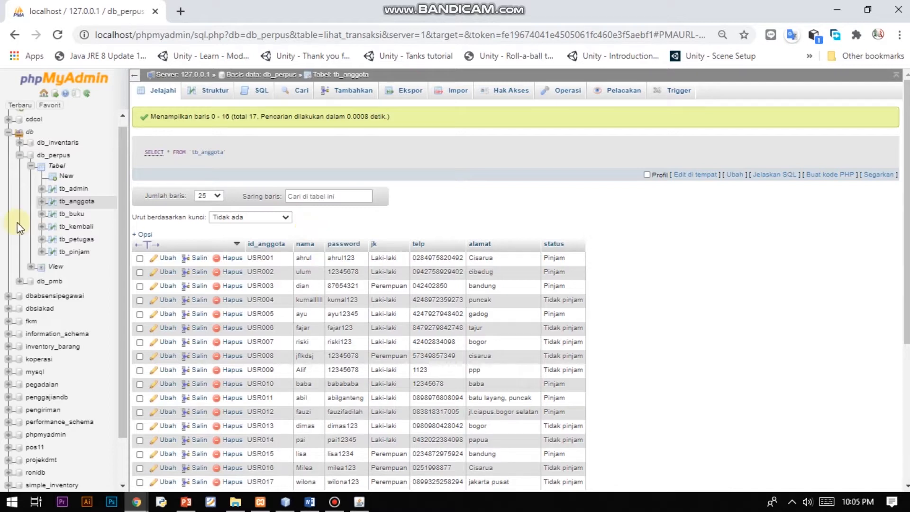
left_click(66, 214)
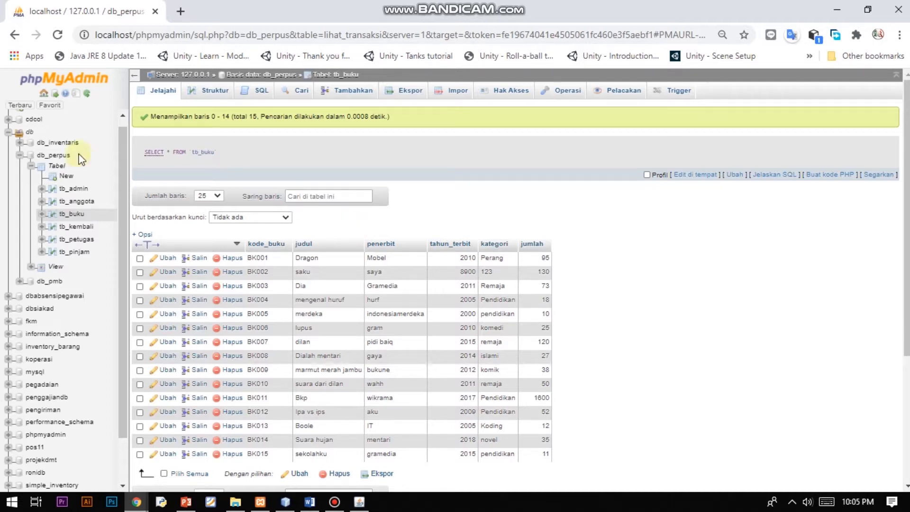
Browse tb_kembali, tb_petugas and tb_pinjam, then open the nine-table db_perpus structure overview.
left_click(73, 228)
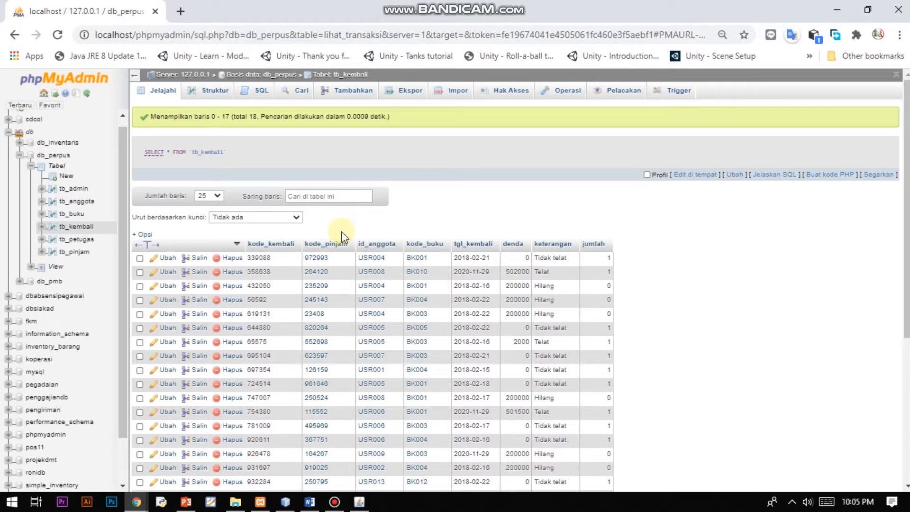
left_click(87, 241)
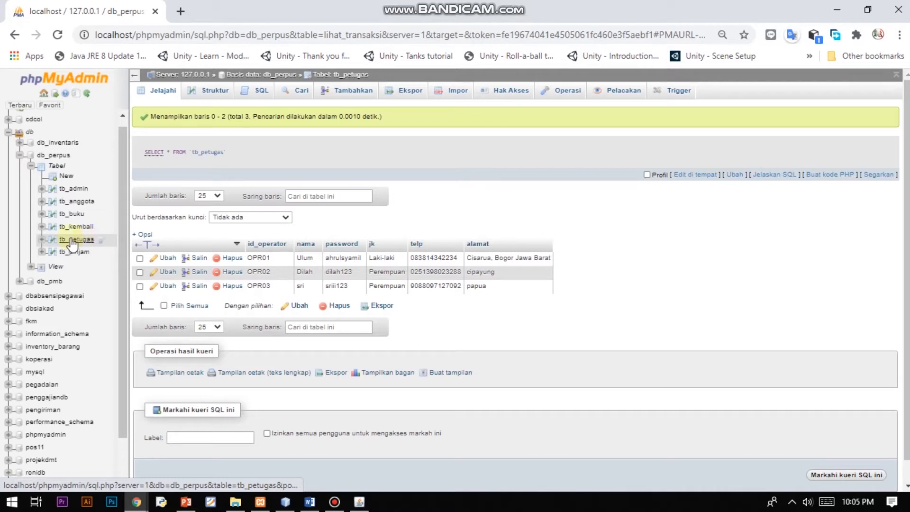
left_click(63, 254)
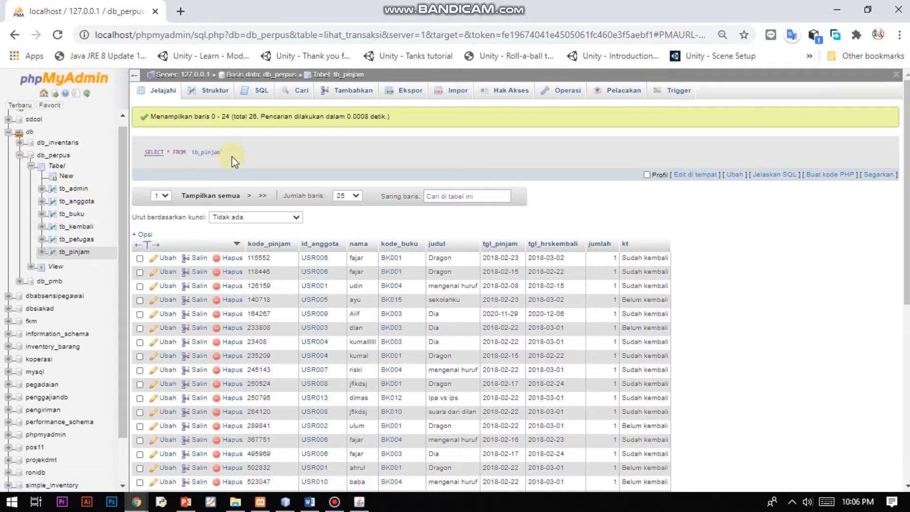
left_click(53, 155)
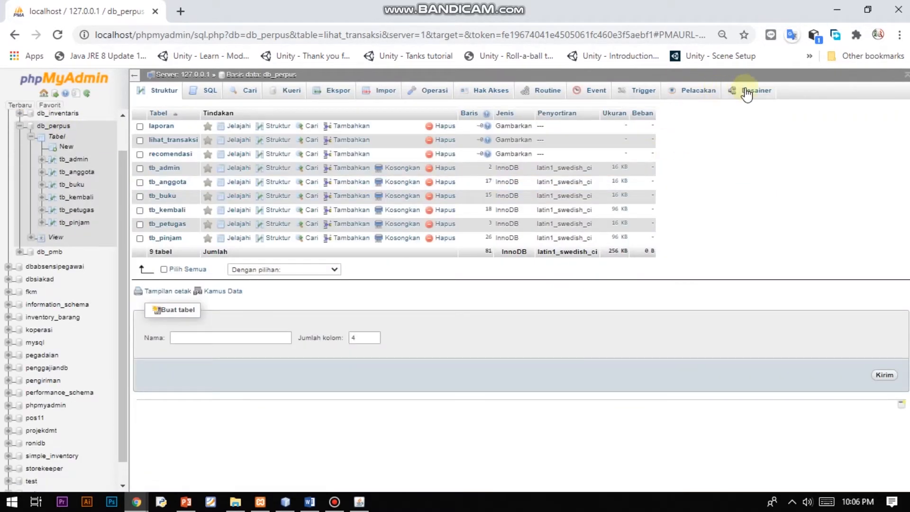
Open the Desainer diagram linking tb_pinjam, tb_buku and tb_kembali.
left_click(748, 93)
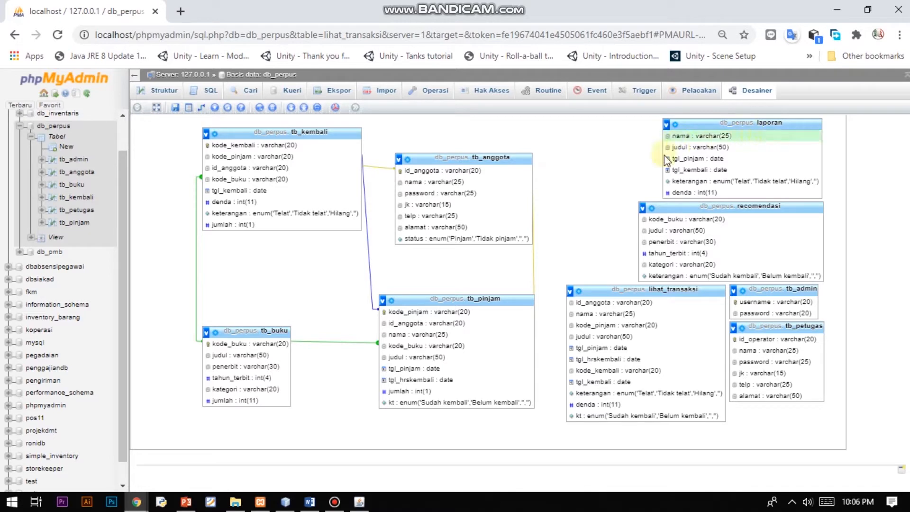
left_click(614, 163)
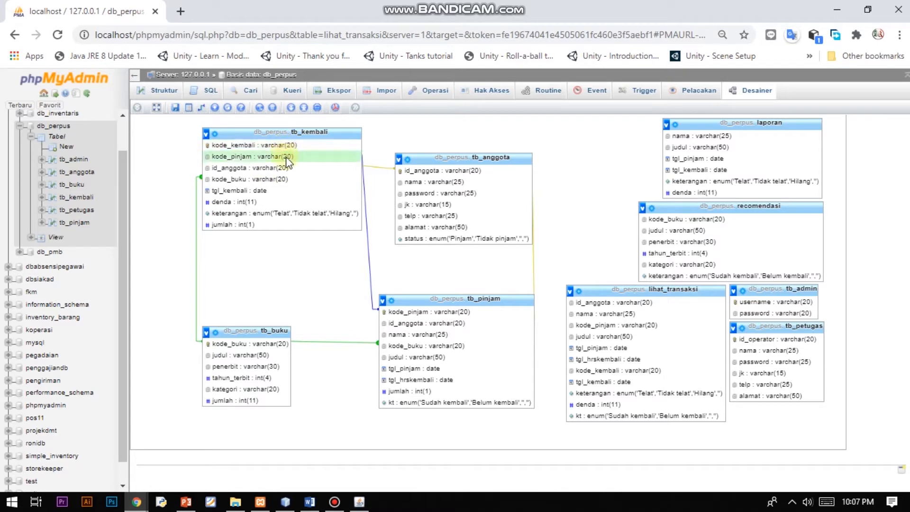
left_click(335, 147)
left_click(423, 156)
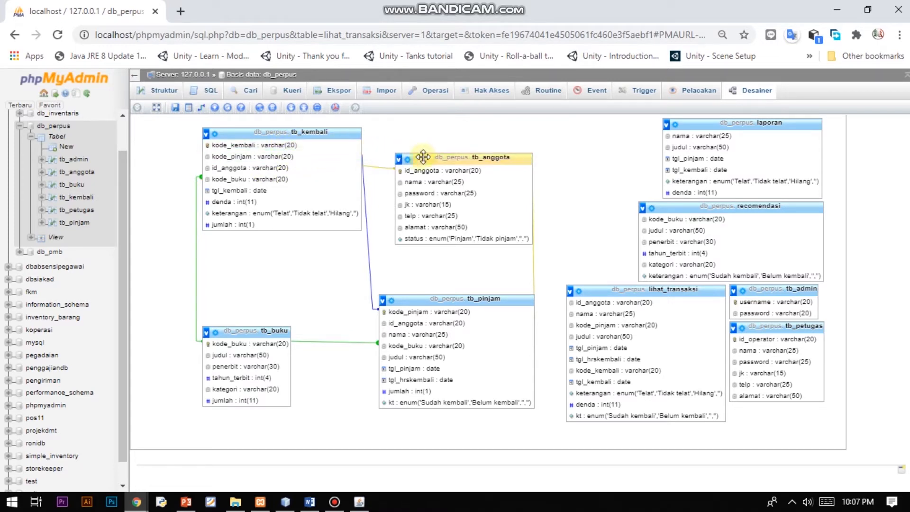
left_click(292, 331)
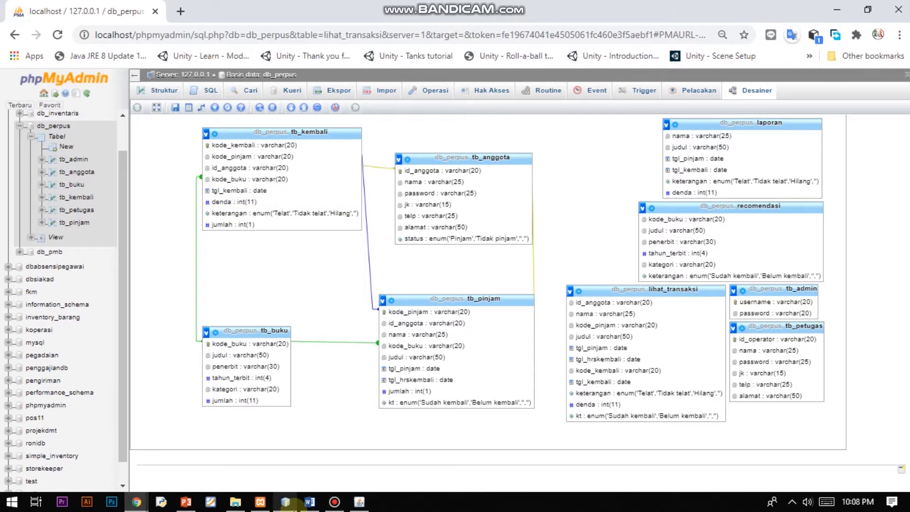
left_click(359, 501)
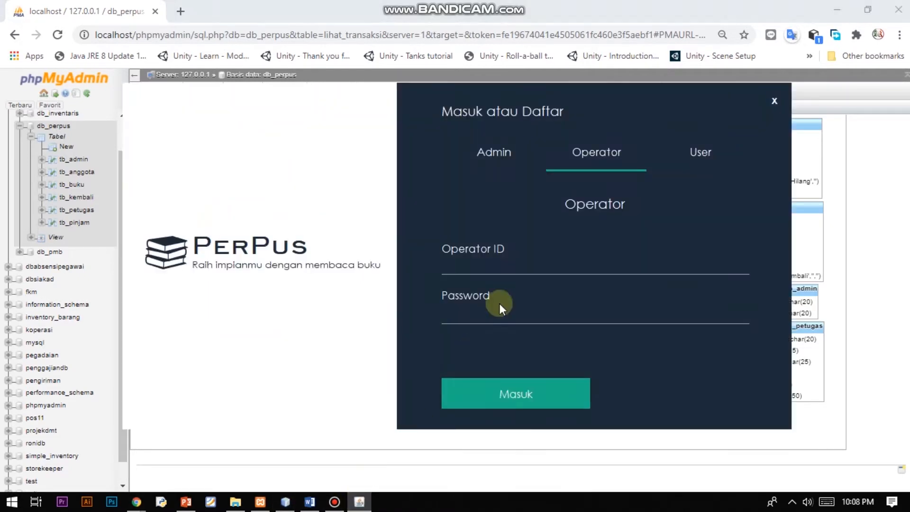
left_click(509, 265)
key("alt+Tab")
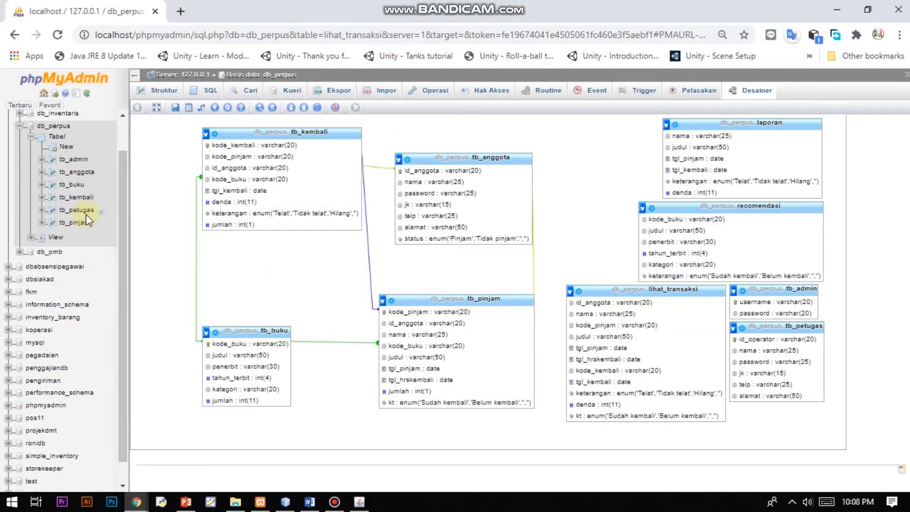
Copy the first operator's password from tb_petugas and return to the PerPus login window.
left_click(84, 212)
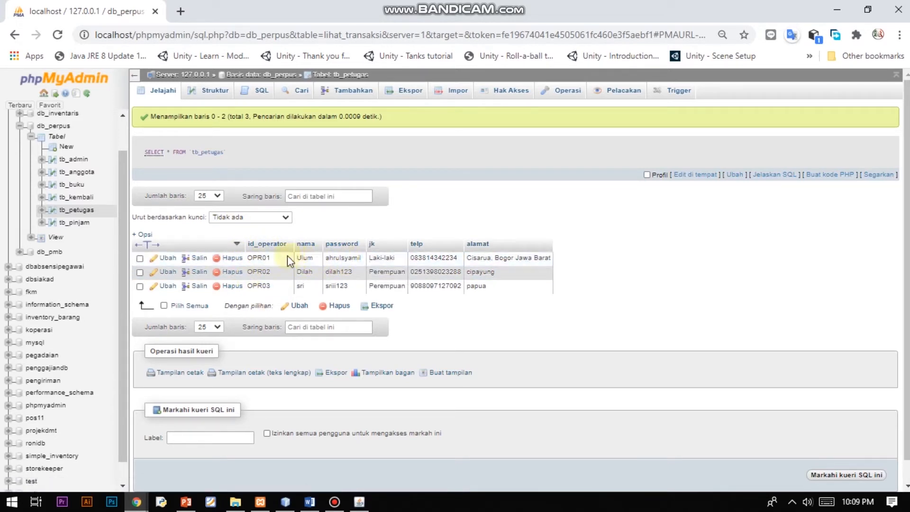
double_click(336, 261)
double_click(336, 261)
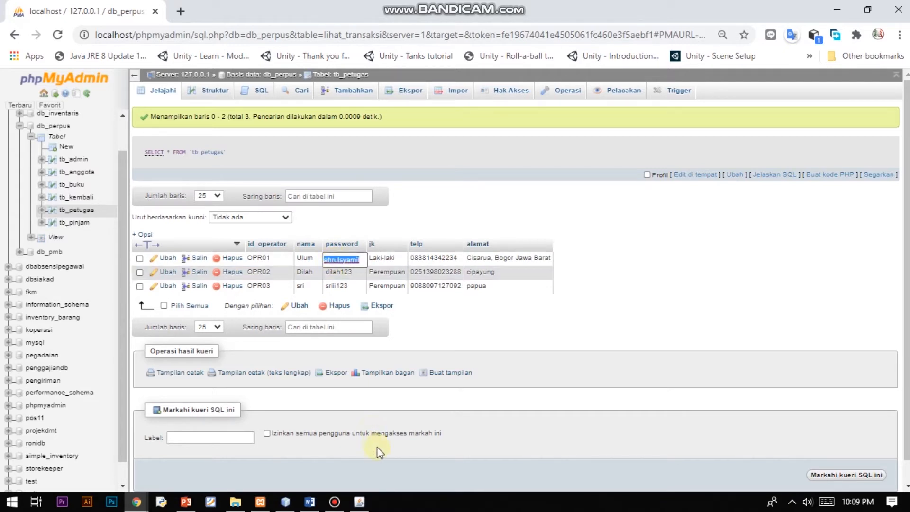
left_click(362, 502)
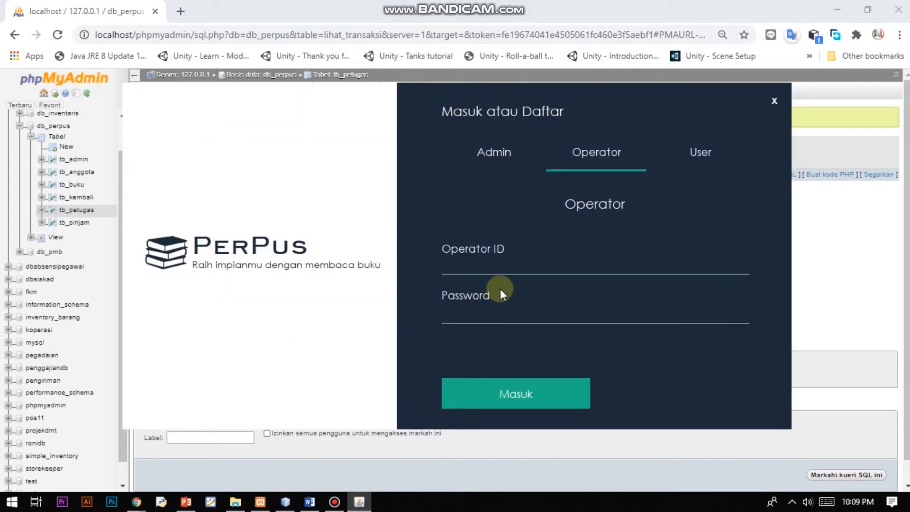
Log in as operator with the operator ID and pasted password, acknowledging the success message.
type("o")
key("BackSpace")
type("OPR01")
key("Tab")
type("***********")
left_click(515, 384)
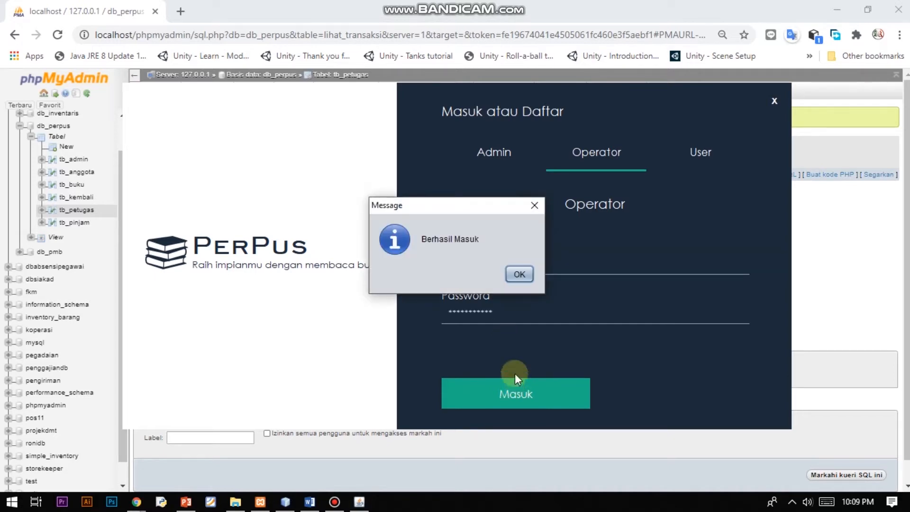
left_click(519, 275)
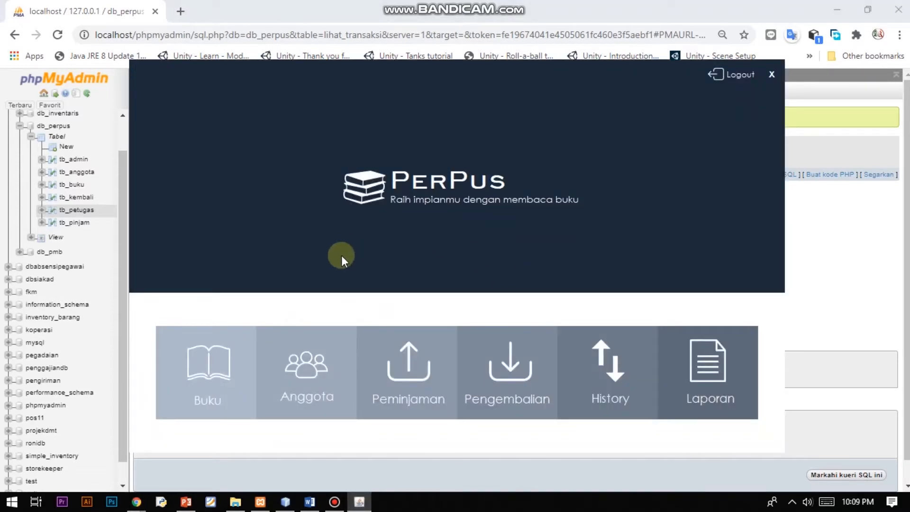
View books BK015, BK014 and BK013 in the Buku screen, reset the form, and go home.
left_click(214, 402)
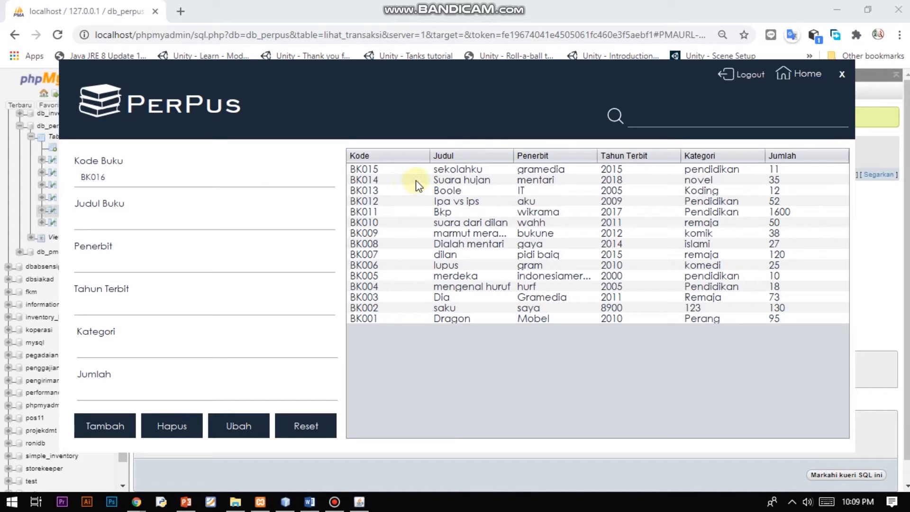
left_click(442, 170)
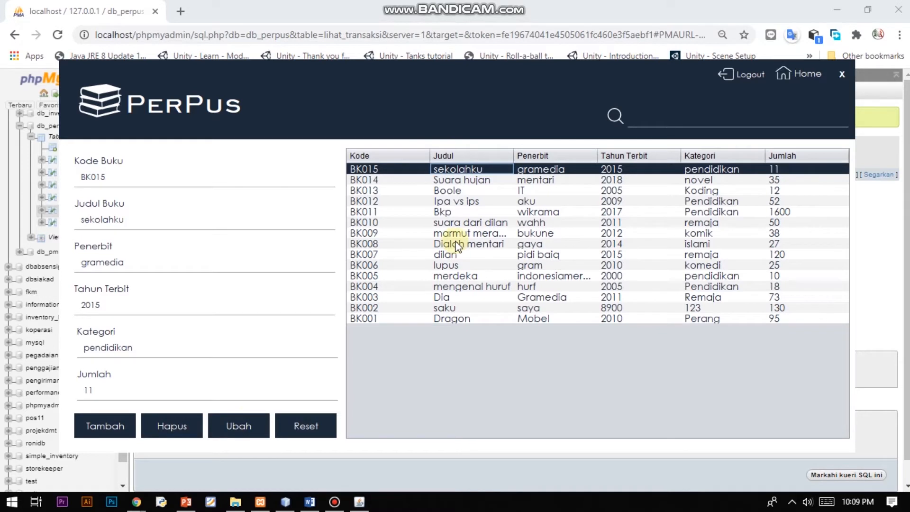
left_click(501, 186)
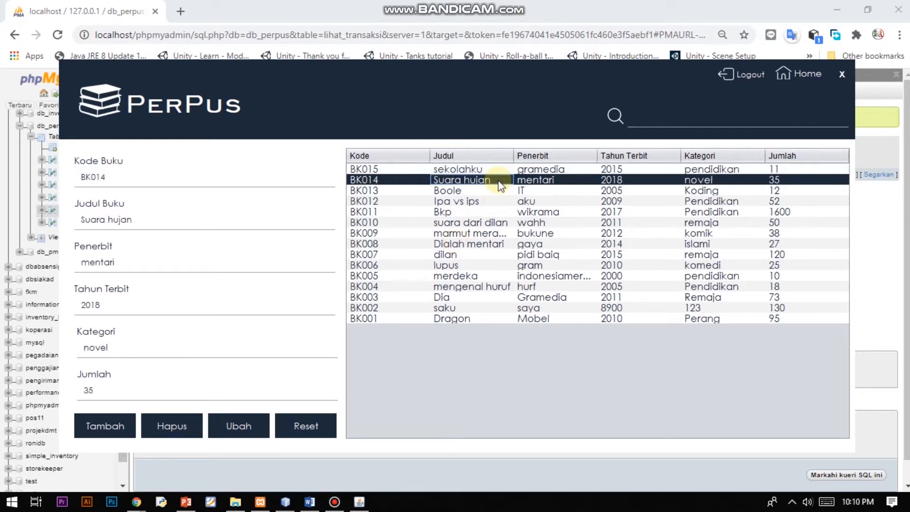
left_click(493, 190)
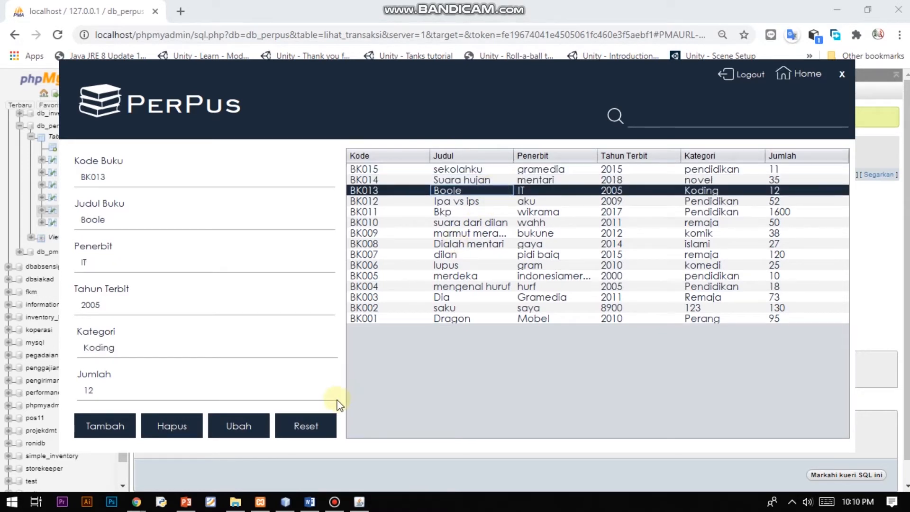
left_click(306, 426)
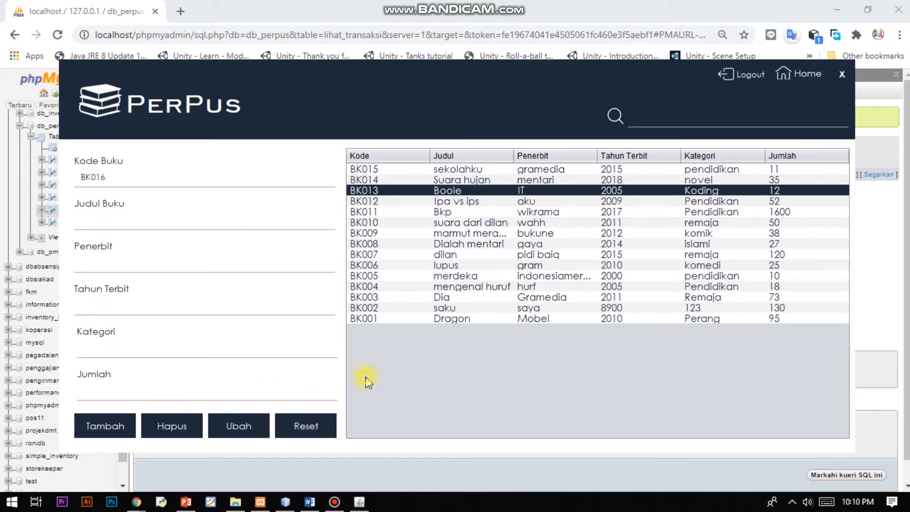
left_click(784, 72)
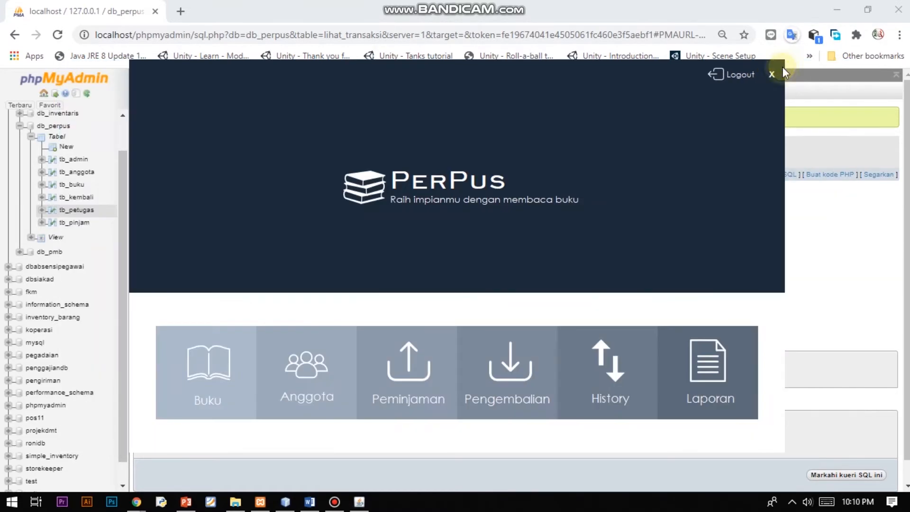
Load a member into the Anggota form, reset it, then open the Peminjaman loan window.
left_click(316, 398)
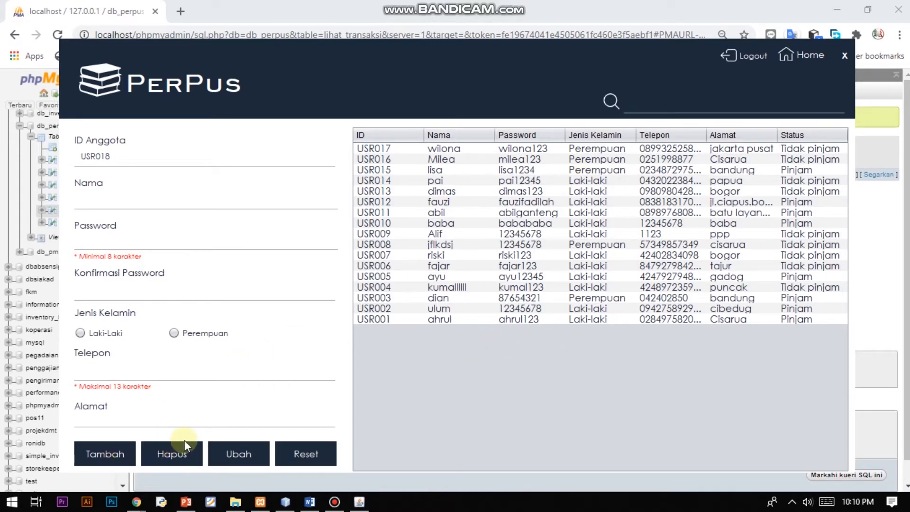
left_click(425, 318)
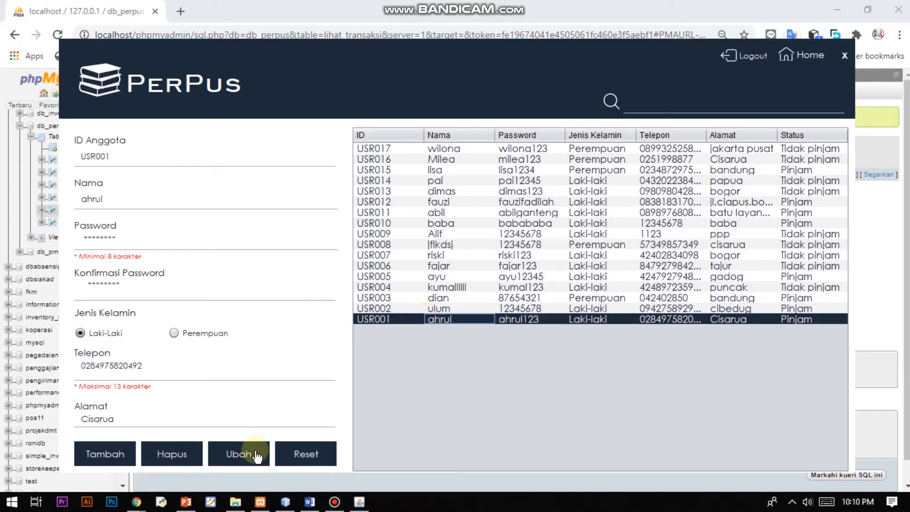
left_click(293, 451)
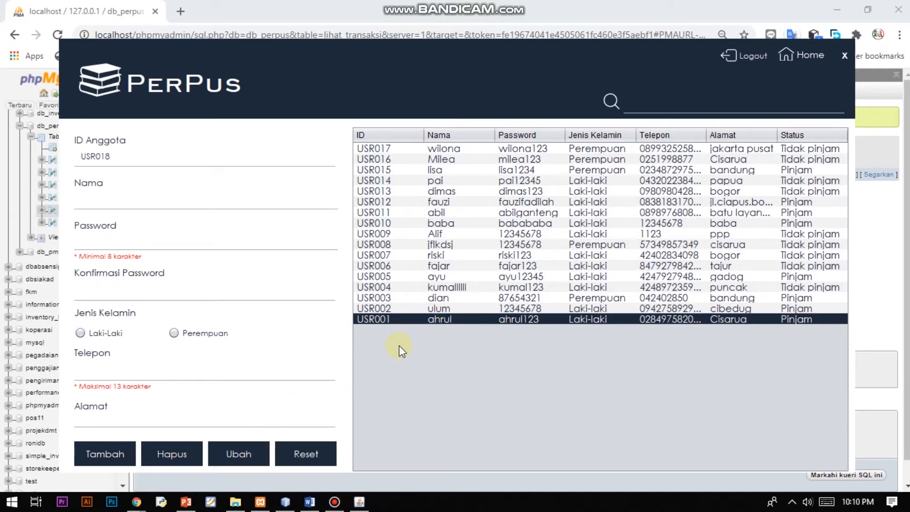
left_click(790, 61)
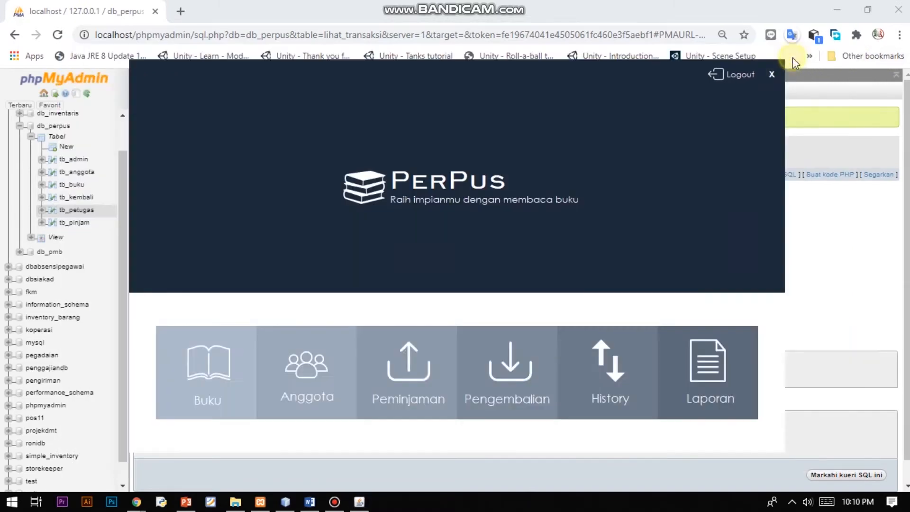
left_click(413, 401)
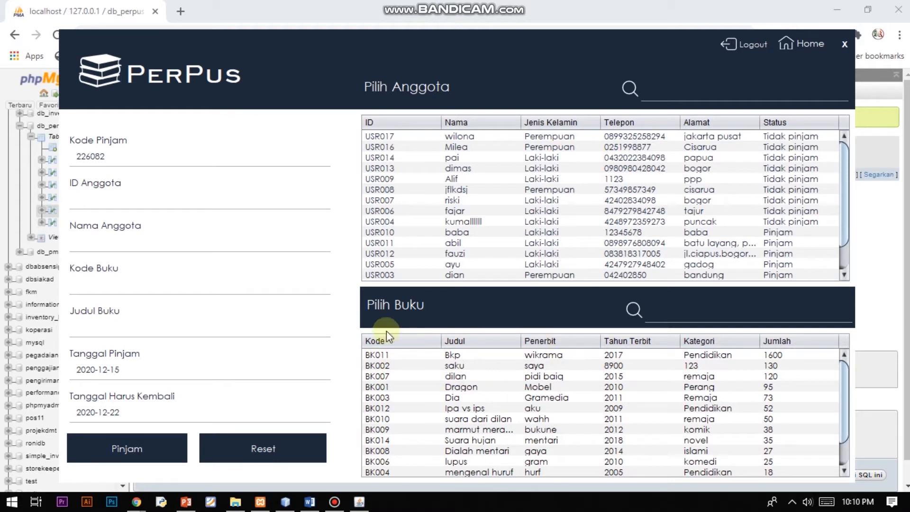
Discard a first member/BK002 pick, then lend book BK011 Bkp to the intended member, due 2020-12-22.
left_click(488, 138)
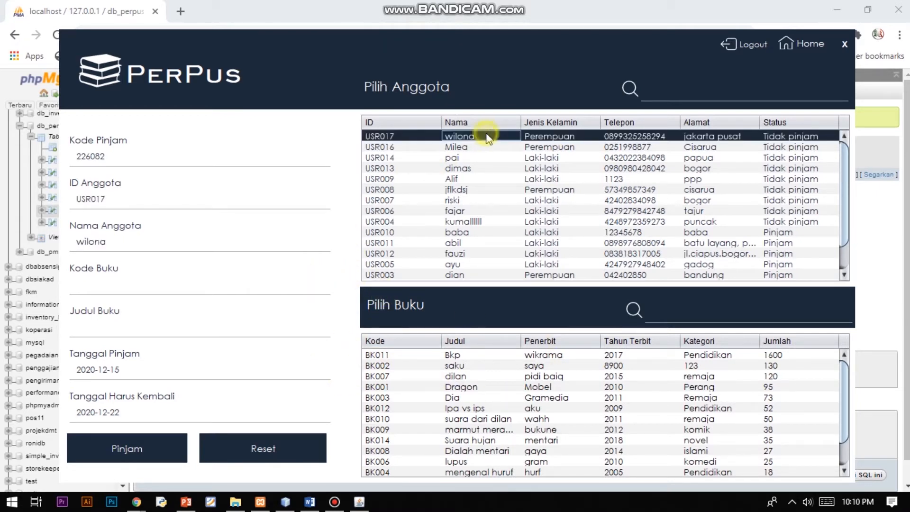
left_click(473, 367)
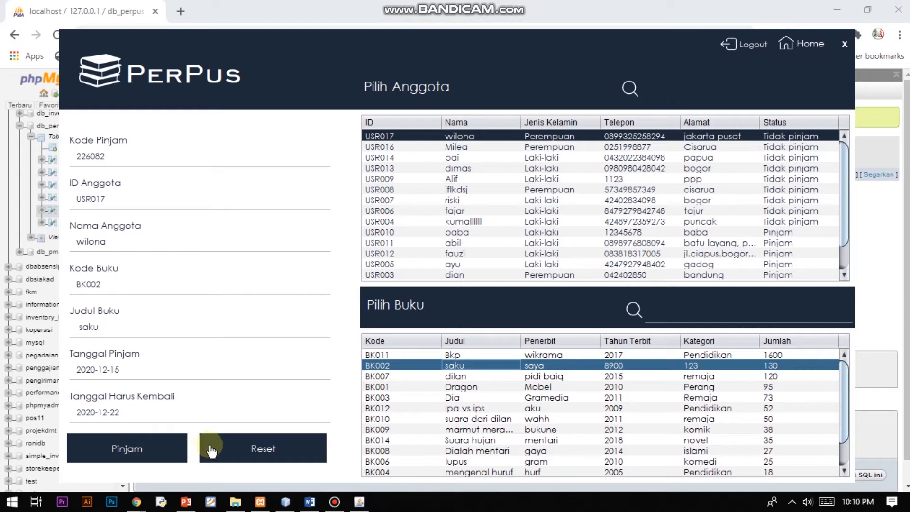
left_click(236, 453)
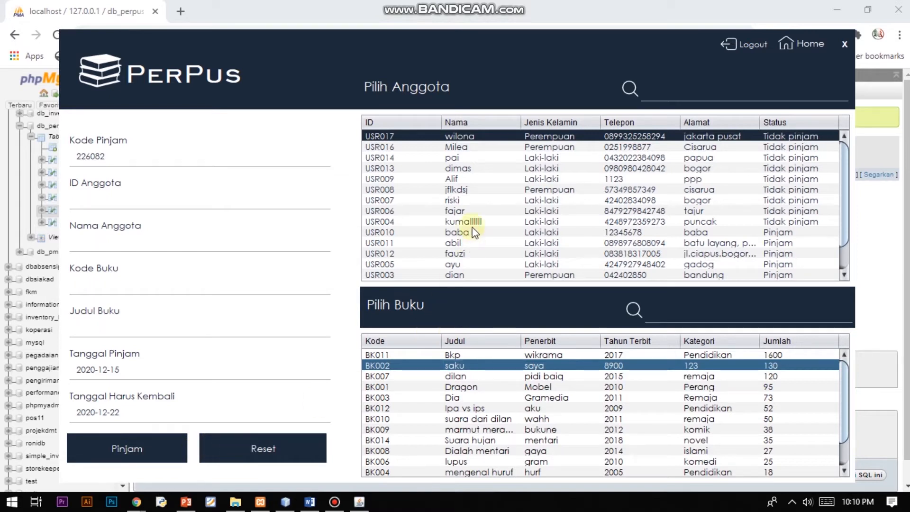
left_click(456, 147)
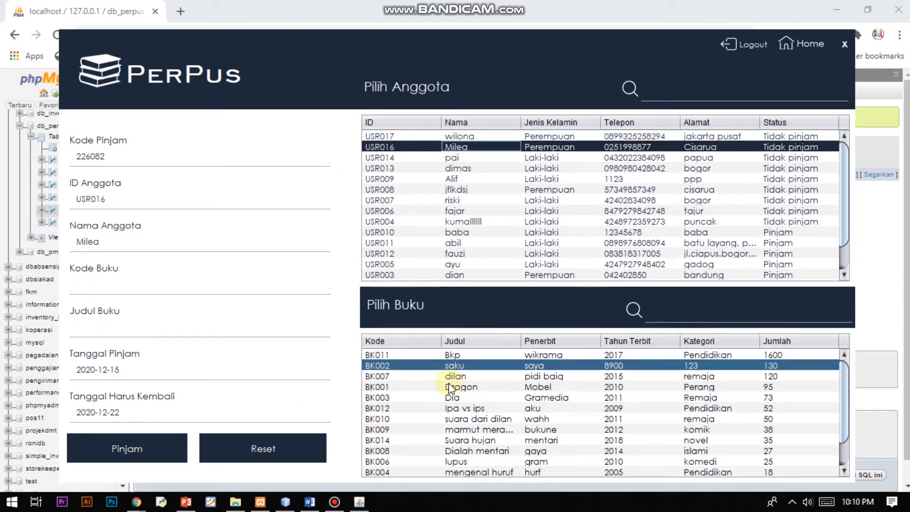
left_click(460, 357)
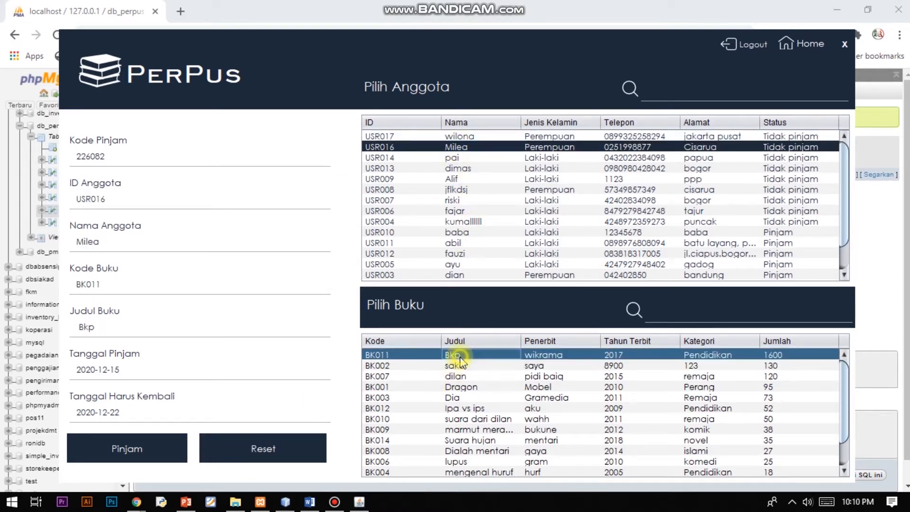
left_click(161, 444)
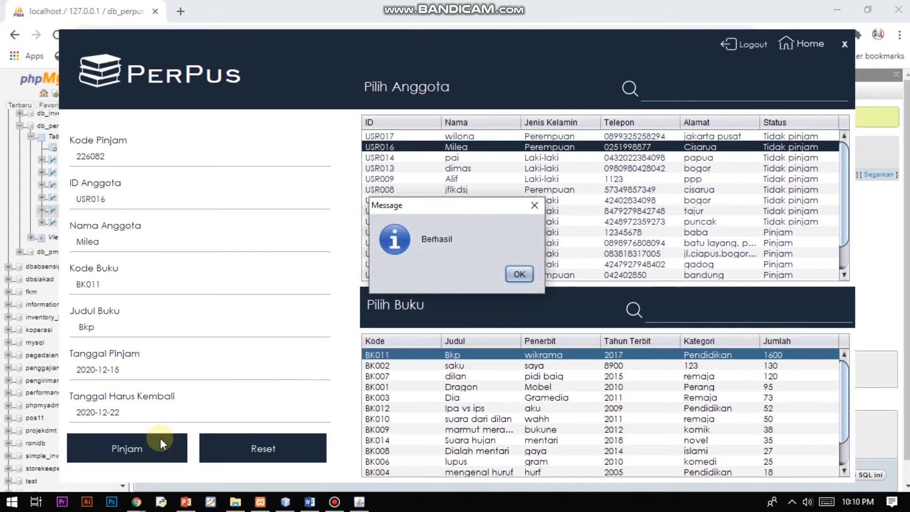
Confirm the loan, load the BK011 loan into Pengembalian showing fine 0, then return home.
left_click(517, 277)
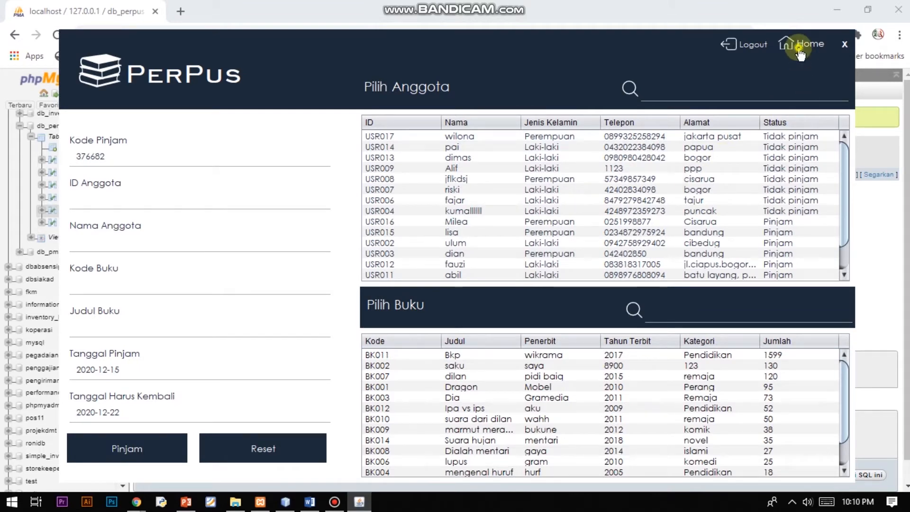
left_click(806, 45)
left_click(541, 407)
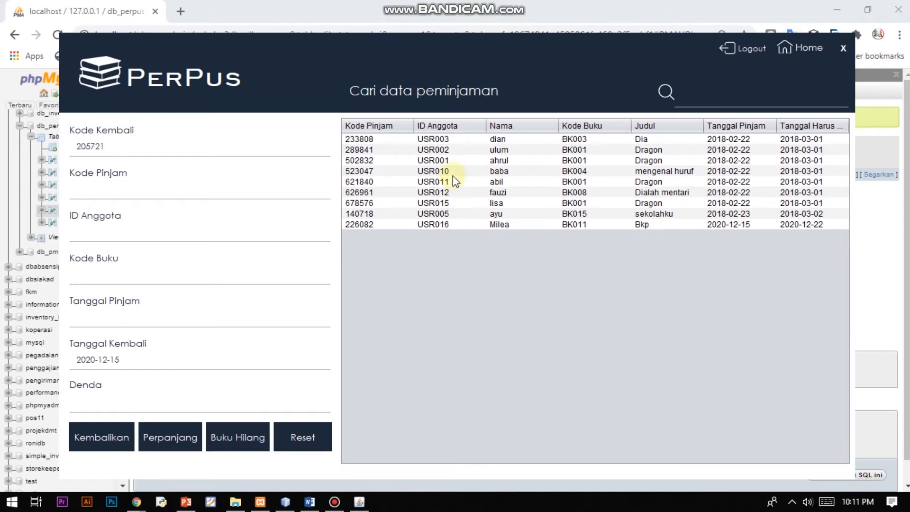
left_click(493, 224)
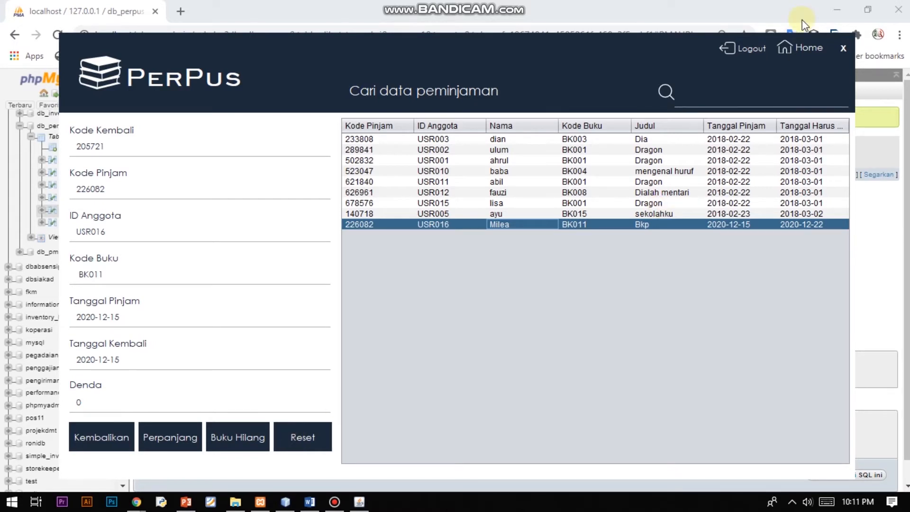
left_click(797, 46)
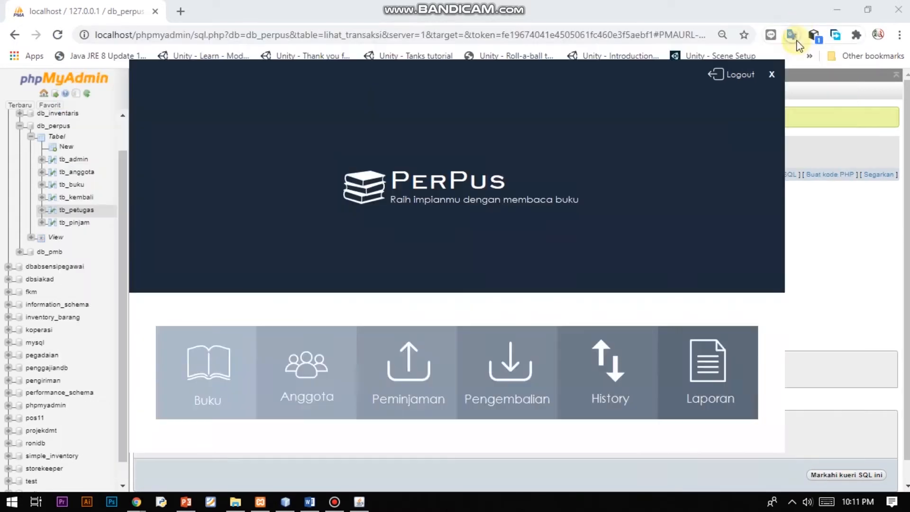
Check the borrowing History, then reopen the Buku list with new code BK016 ready.
left_click(599, 407)
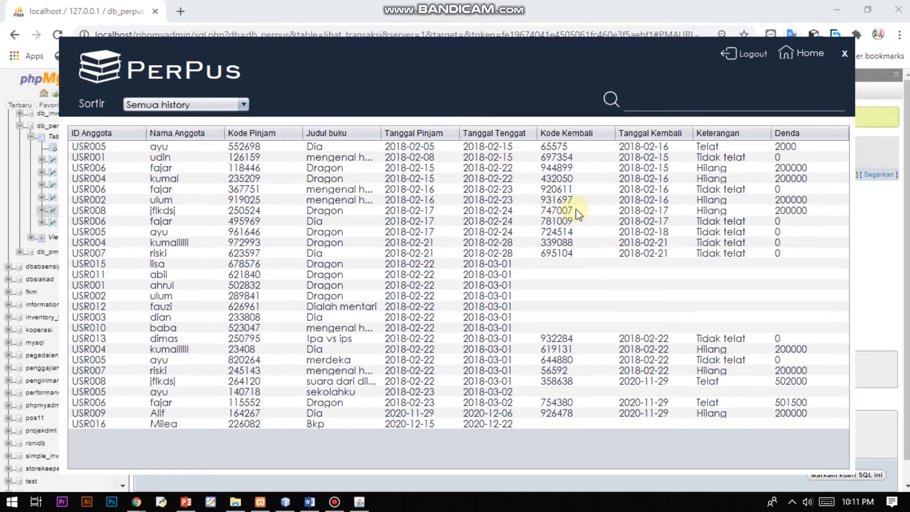
left_click(806, 53)
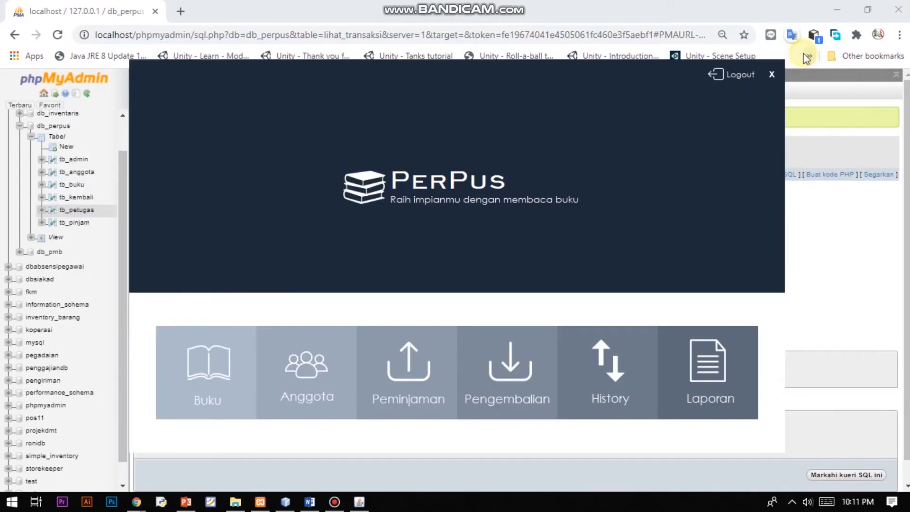
left_click(206, 397)
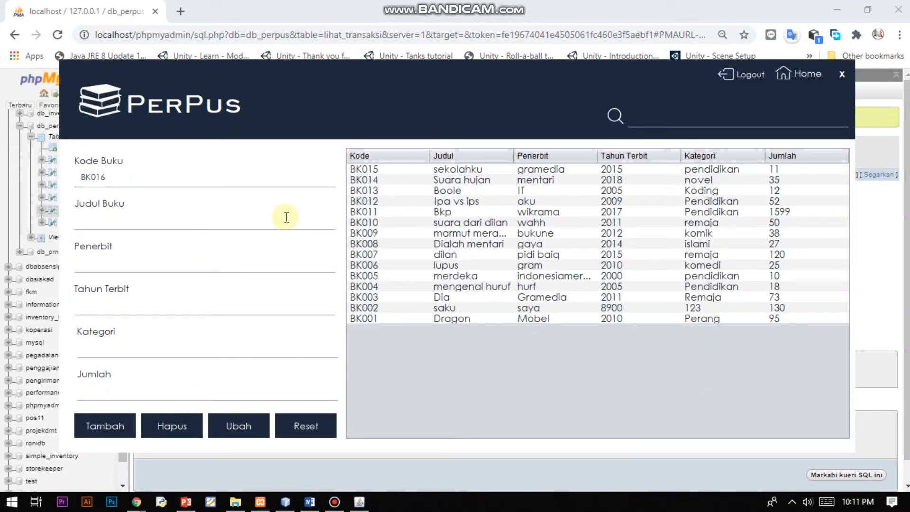
Try adding a blank book, dismiss the 'Harap Lengkapi Data !' warning, then load BK015 sekolahku into the form.
left_click(109, 432)
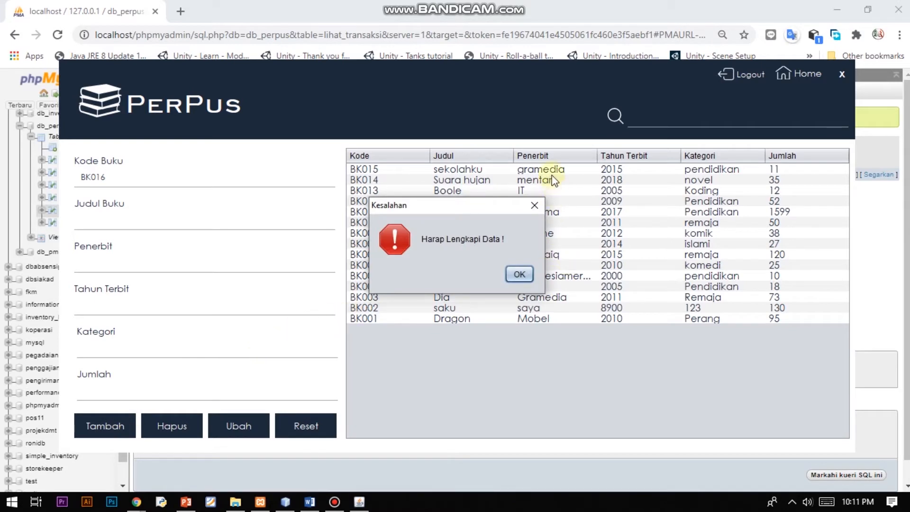
left_click(519, 275)
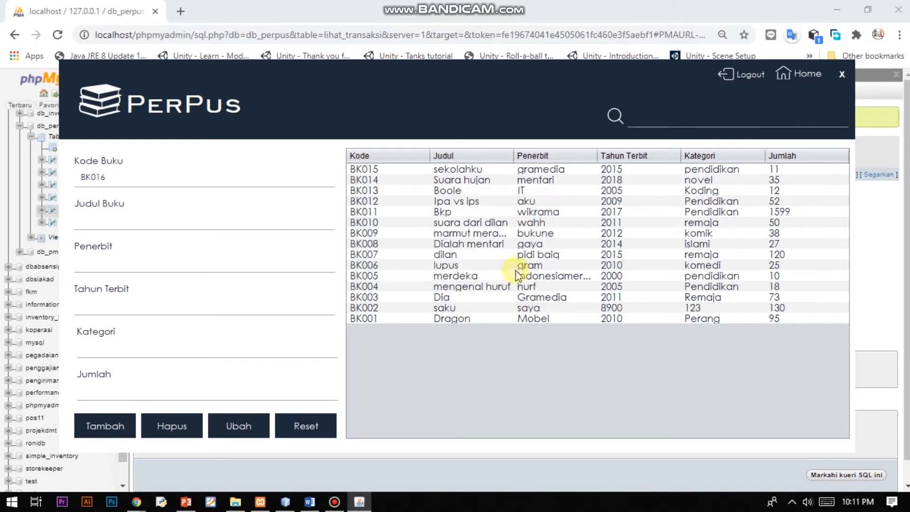
left_click(480, 173)
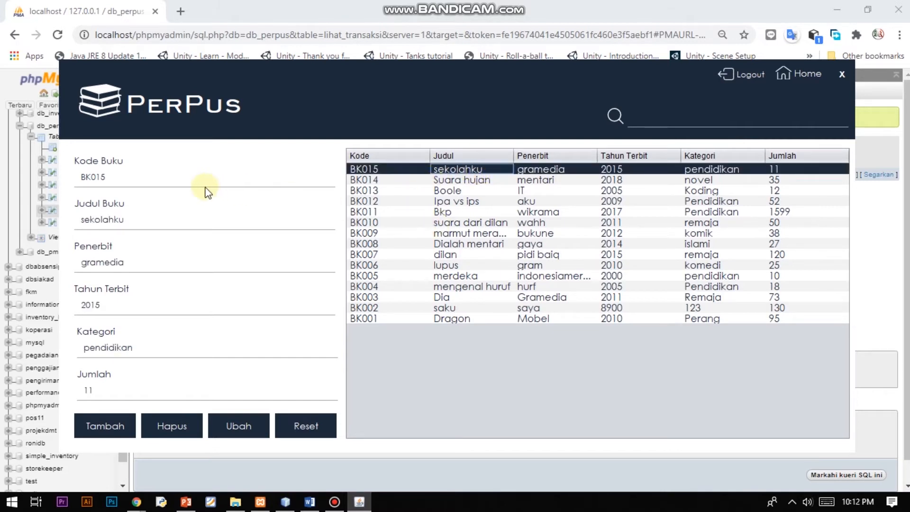
Reset the form and enter title TES, publisher TES, year 2020, category TES, quantity 10.
left_click(285, 435)
left_click(133, 219)
type("TES")
key("Tab")
type("TES")
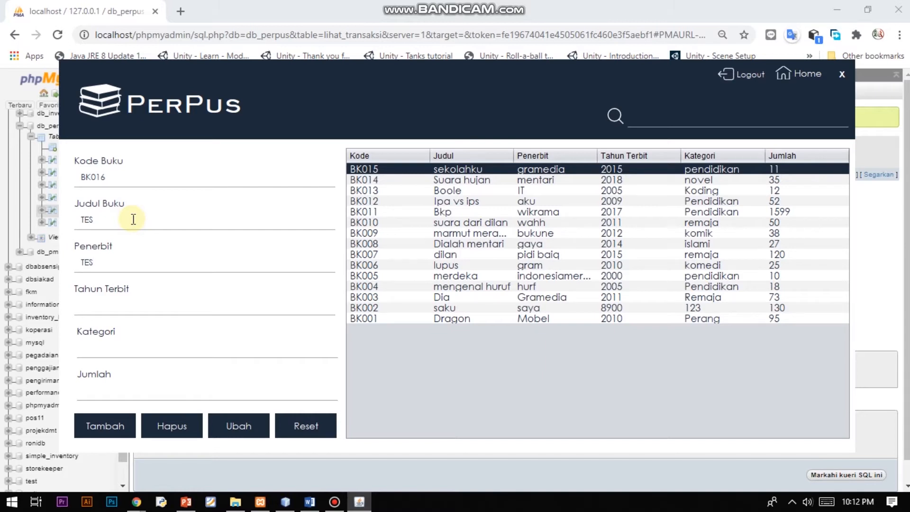
key("Tab")
type("2020")
key("Tab")
type("TES")
key("Tab")
type("10")
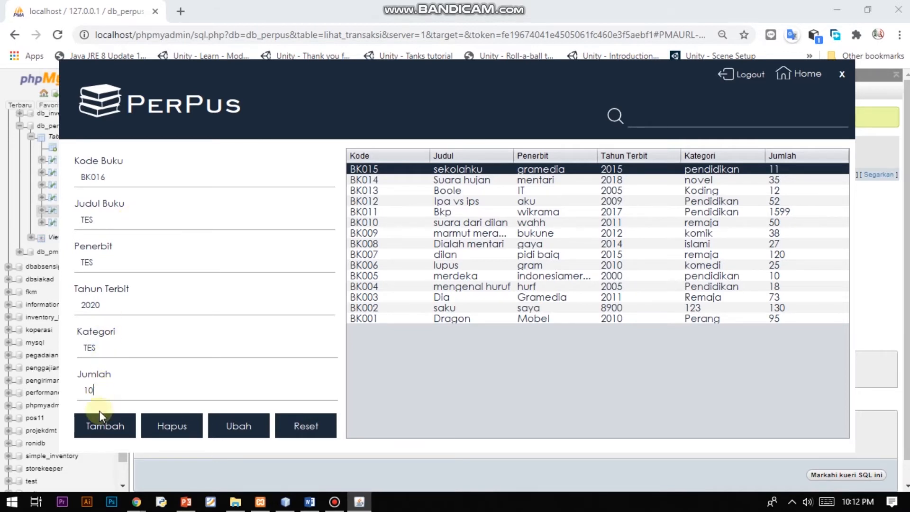
Save the new book as BK016, acknowledge the Berhasil message, and load it into the form.
left_click(100, 426)
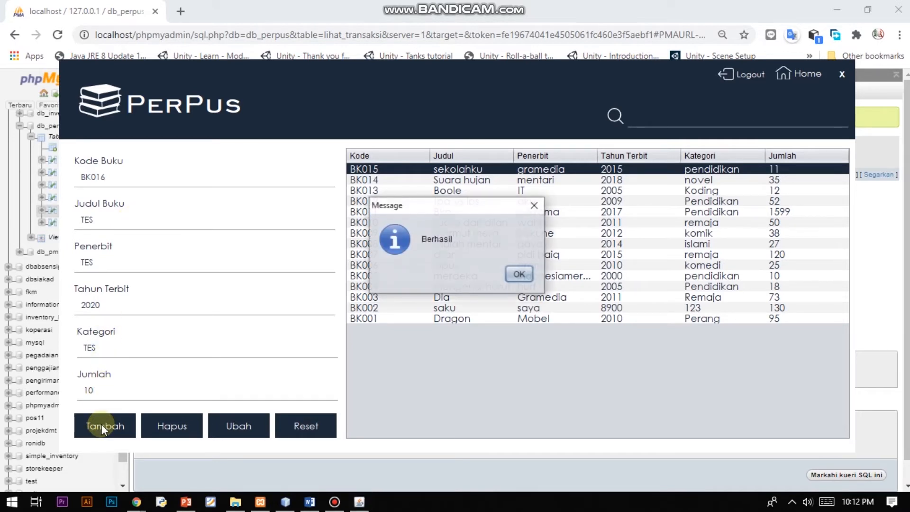
left_click(522, 275)
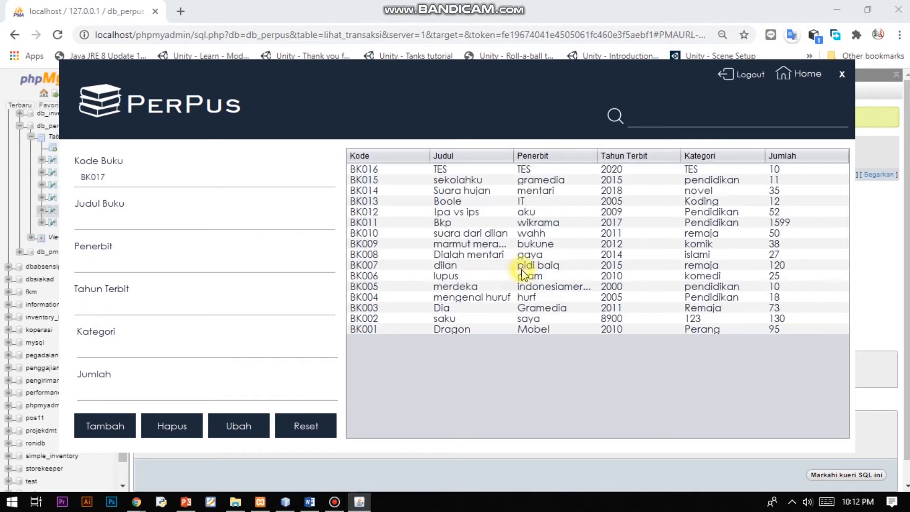
left_click(477, 171)
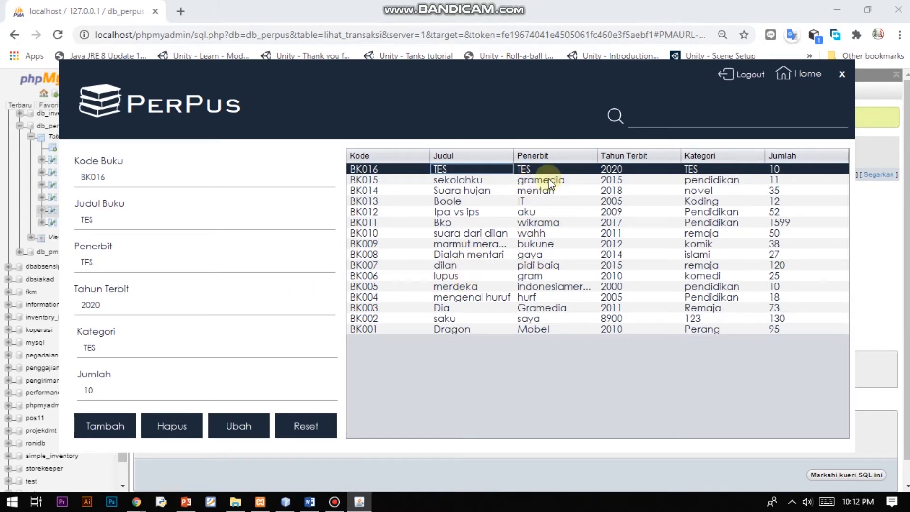
Select book BK016 TES, delete it with Hapus, and confirm the 'Berhasil di hapus' message.
left_click(499, 179)
left_click(499, 190)
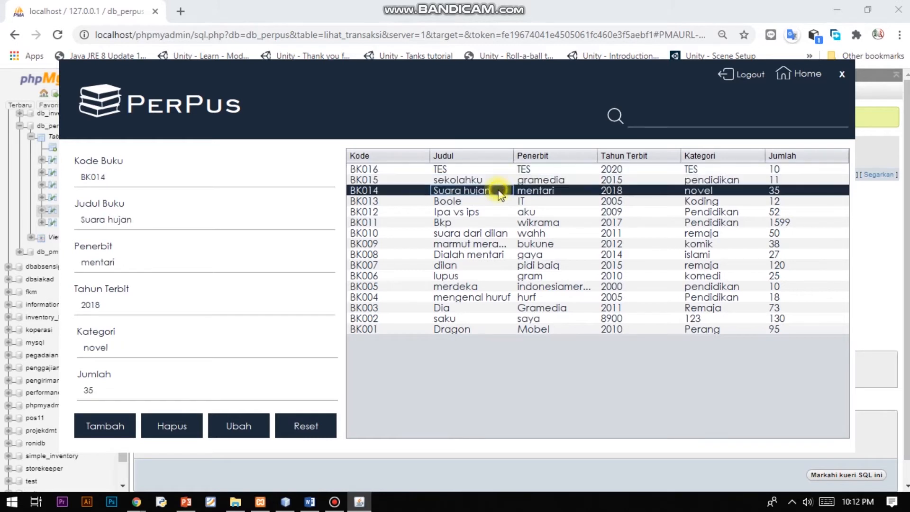
left_click(487, 170)
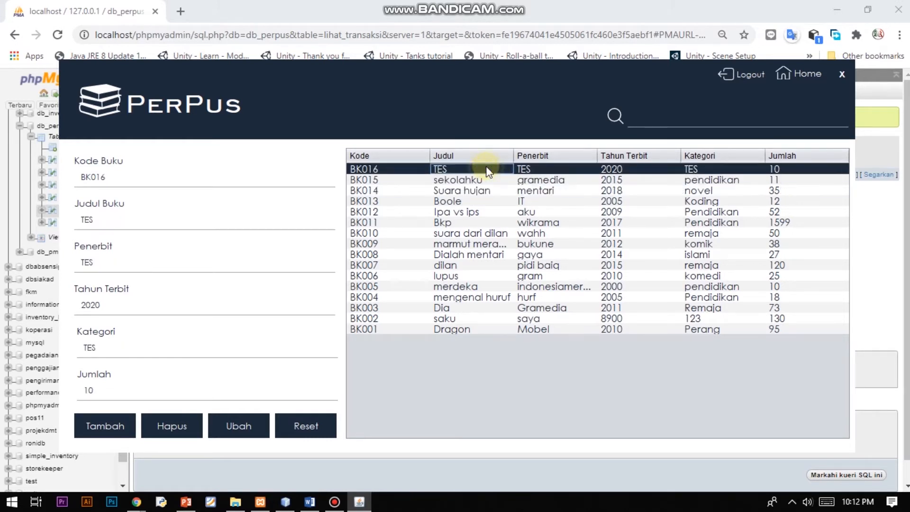
left_click(174, 427)
left_click(471, 275)
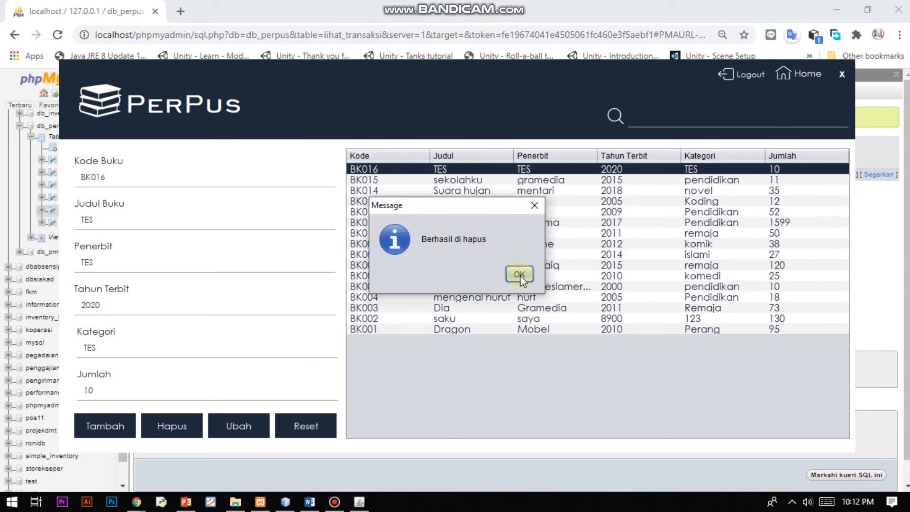
left_click(520, 275)
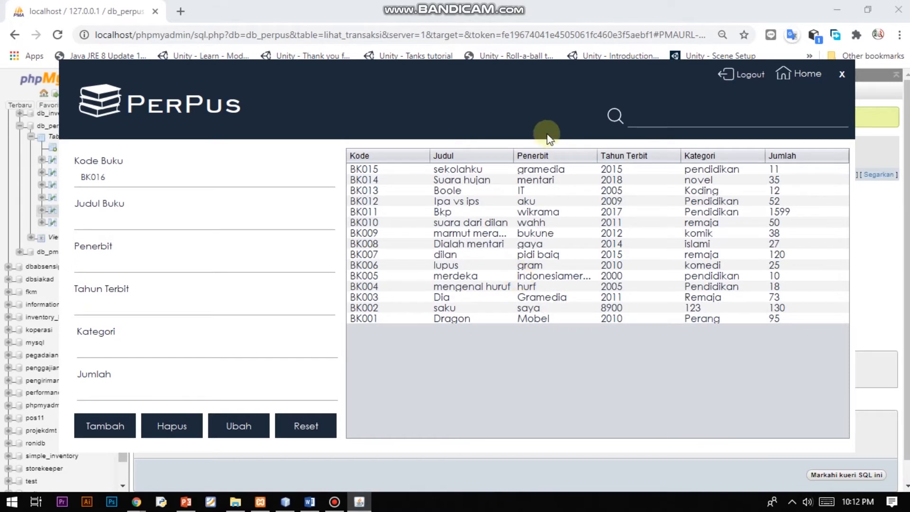
left_click(488, 172)
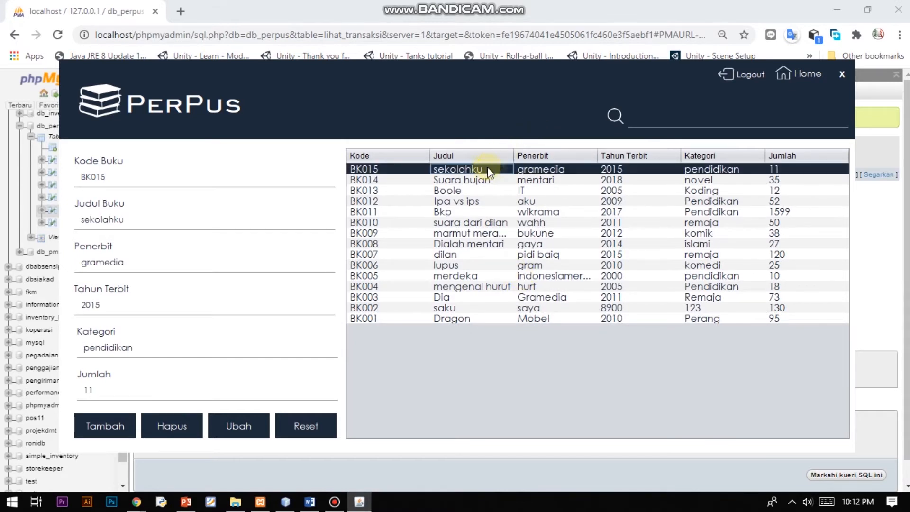
Change BK015 sekolahku's publication year from 2015 to 2010 and save it with Ubah.
left_click(531, 178)
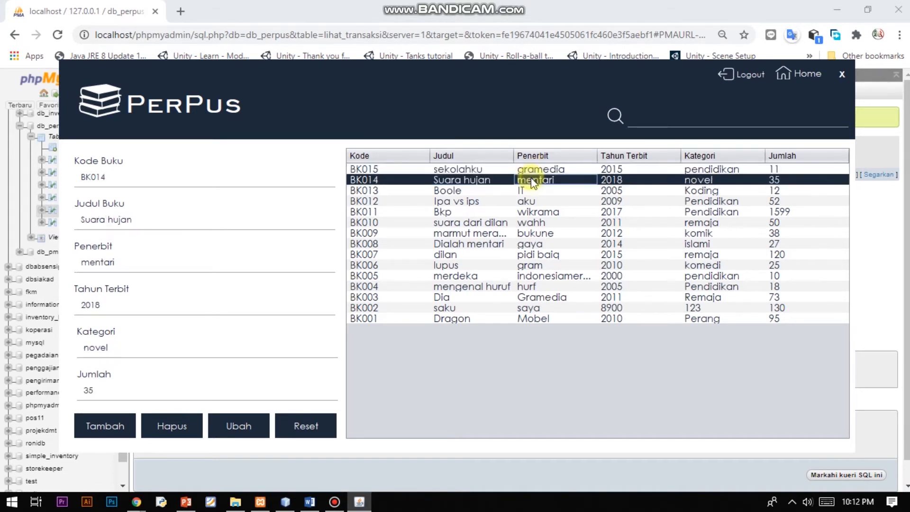
left_click(529, 169)
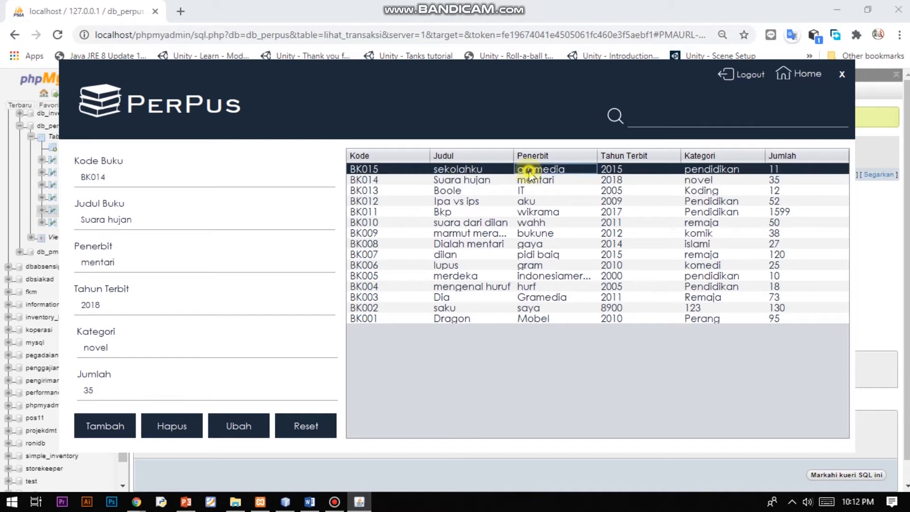
left_click(137, 309)
key("BackSpace")
type("0")
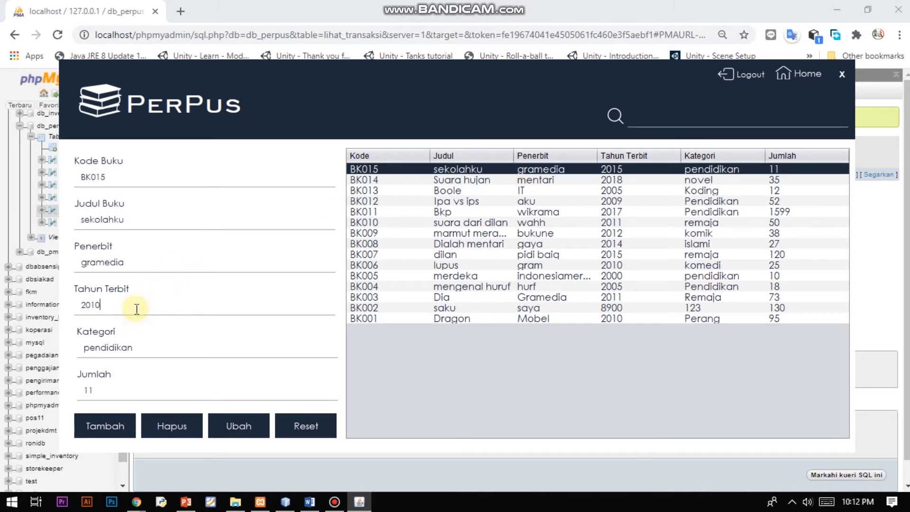
left_click(229, 418)
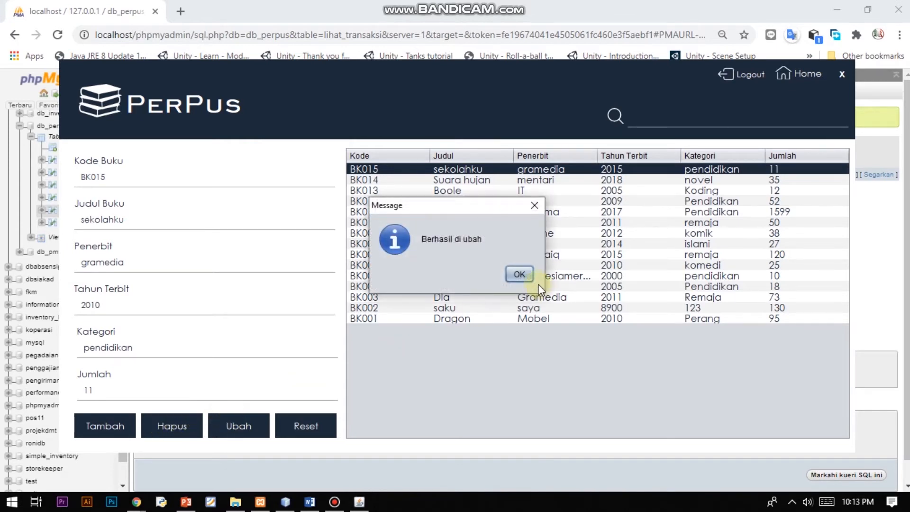
left_click(519, 274)
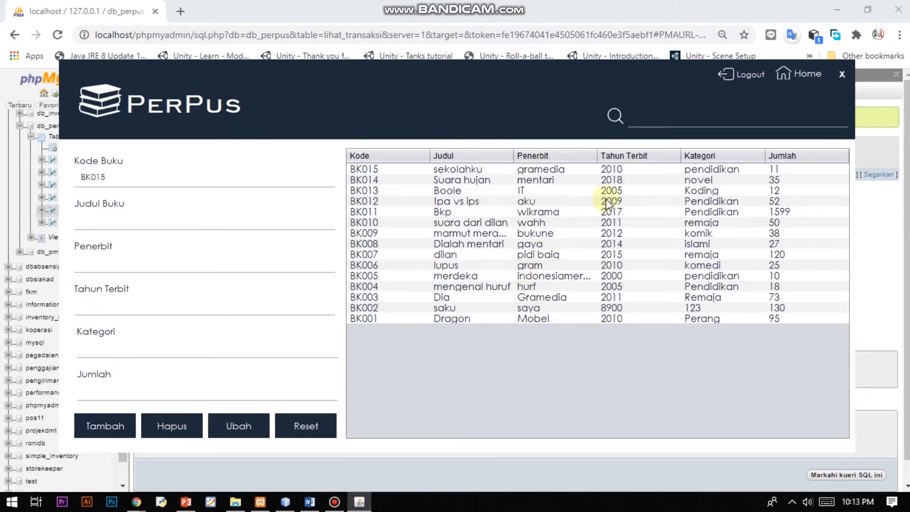
Check BK015's new year against BK014, reset the book form, and return Home.
left_click(608, 169)
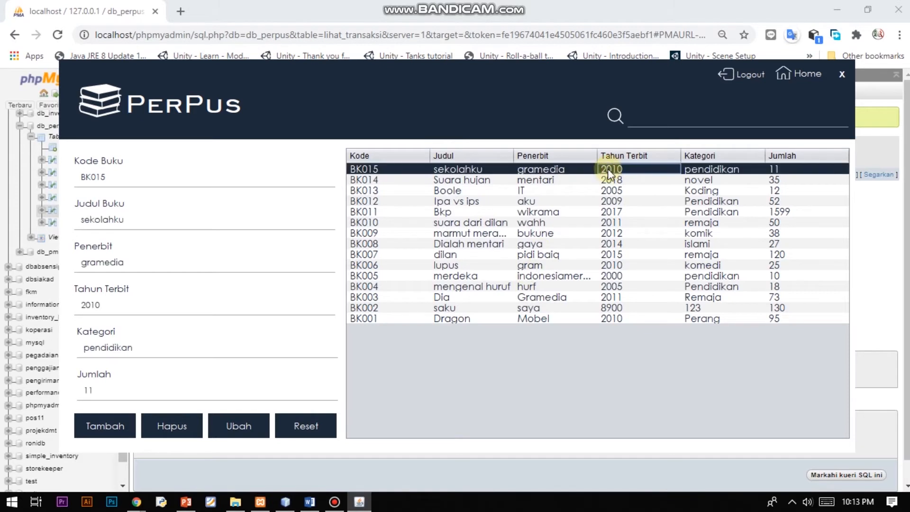
left_click(550, 183)
left_click(558, 171)
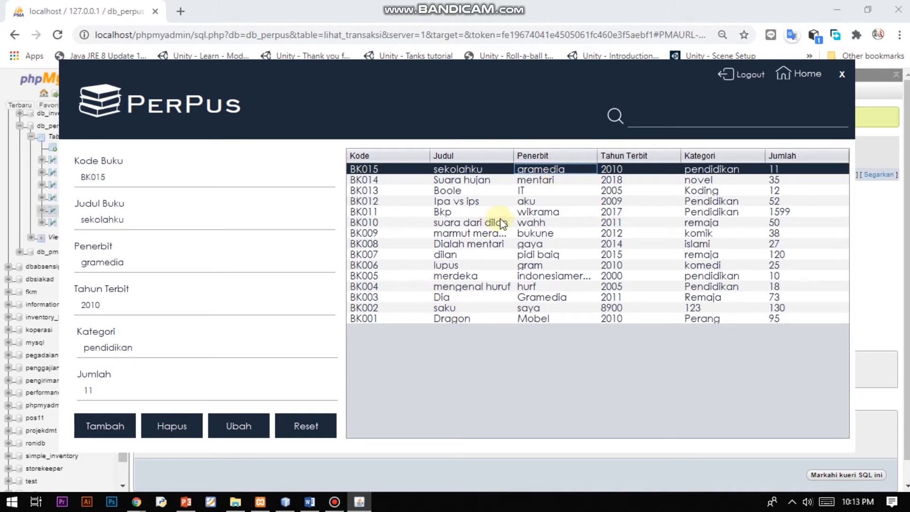
left_click(479, 180)
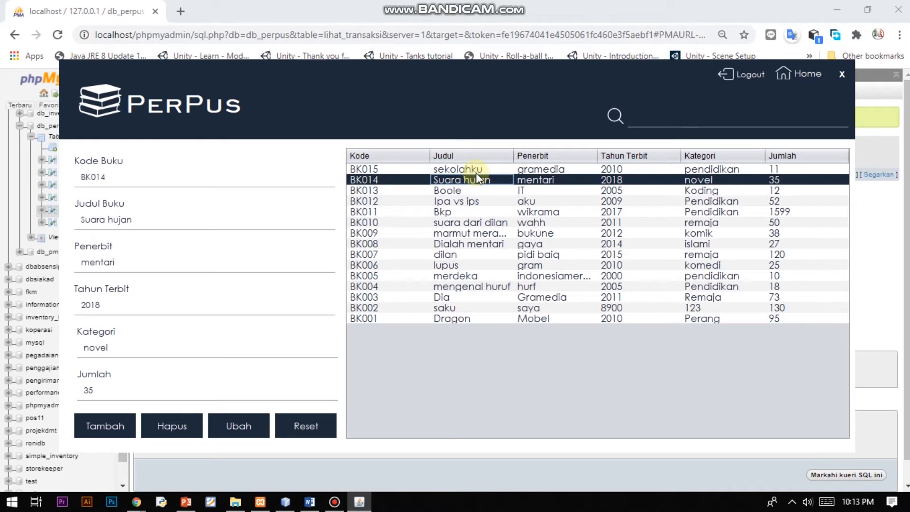
left_click(476, 172)
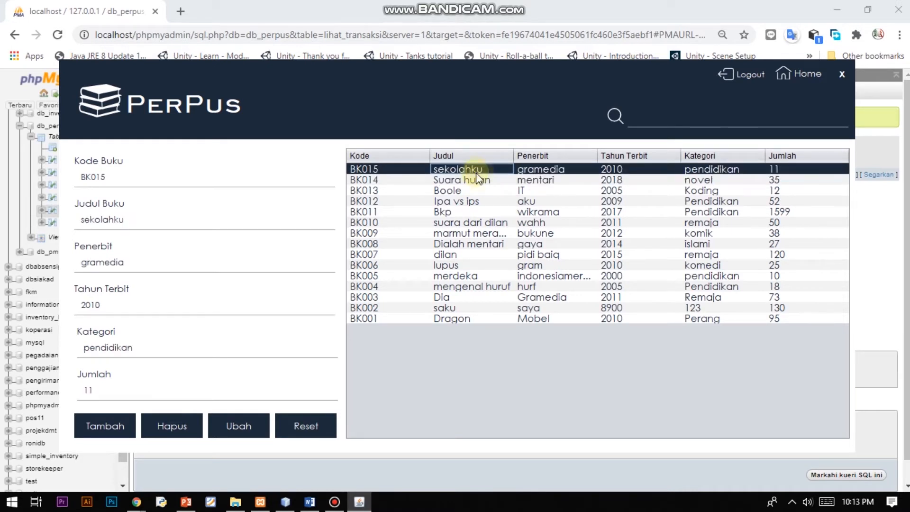
left_click(295, 425)
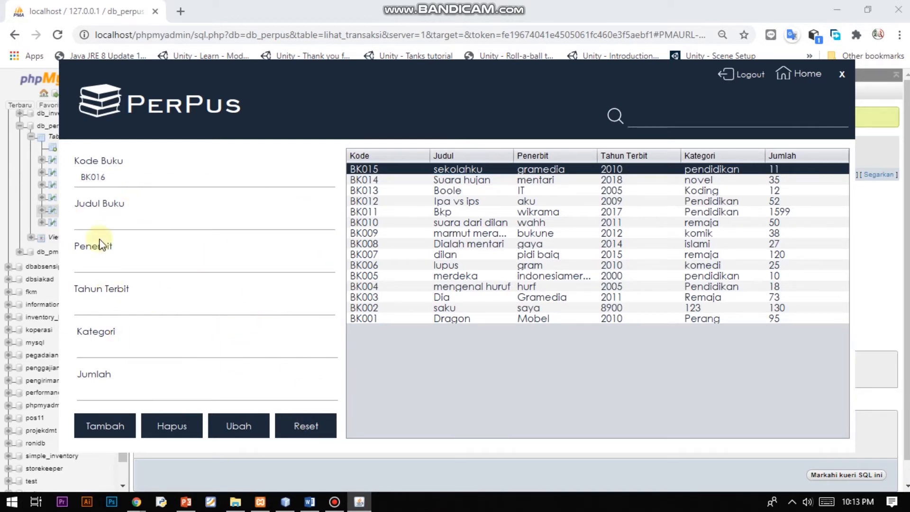
left_click(793, 74)
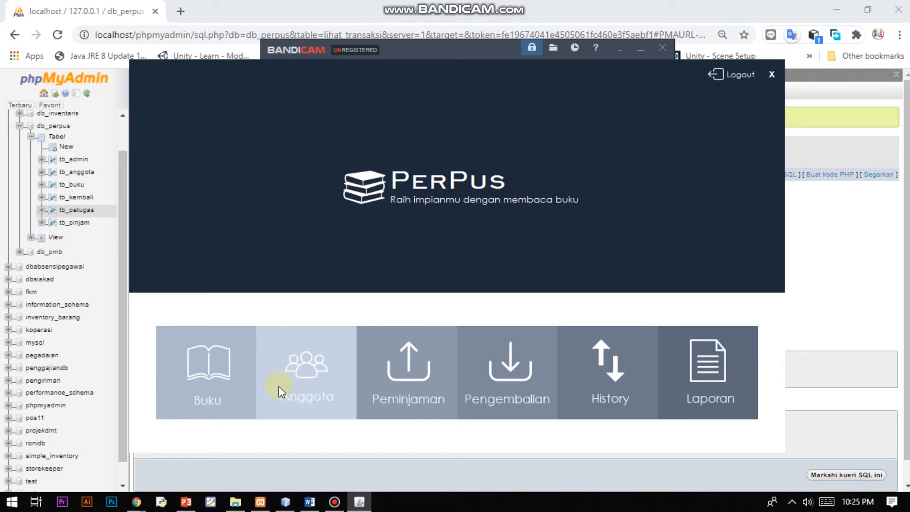
left_click(291, 398)
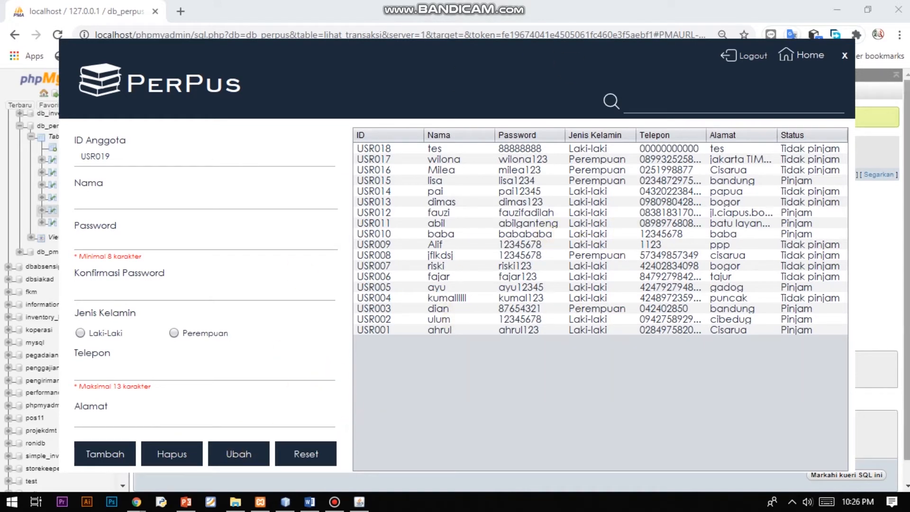
left_click(806, 56)
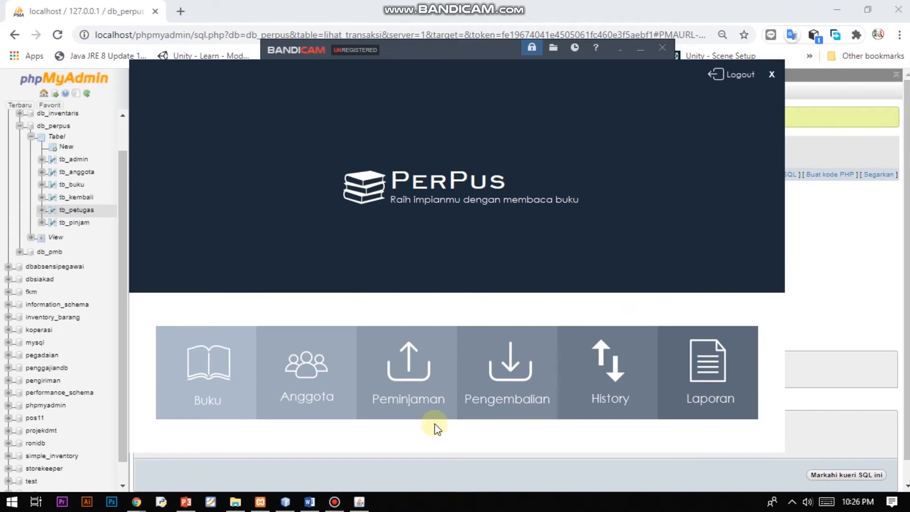
Lend book BK011 Bkp to member USR018 via Peminjaman, then go back to the main menu.
left_click(422, 409)
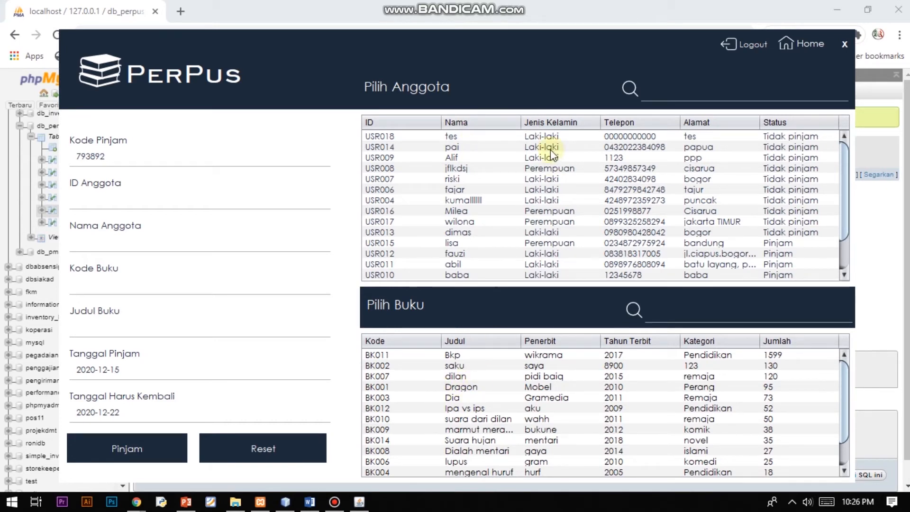
left_click(536, 137)
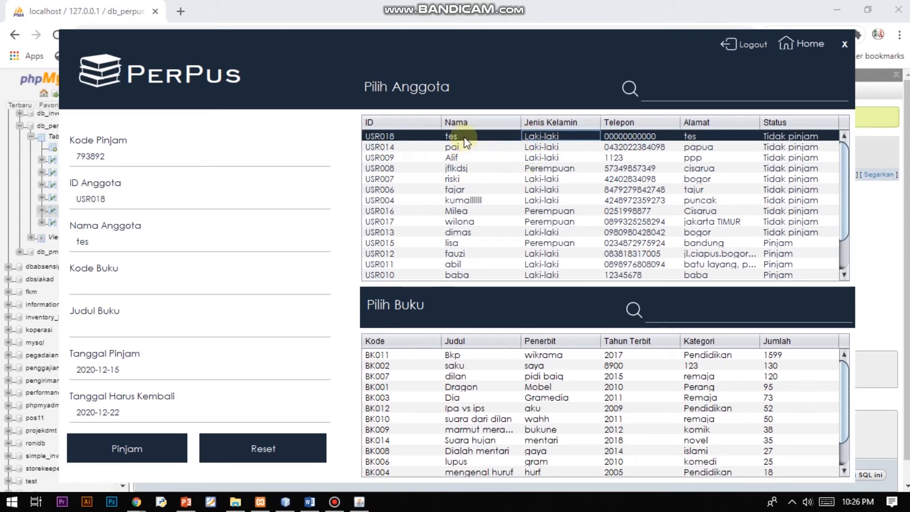
left_click(473, 357)
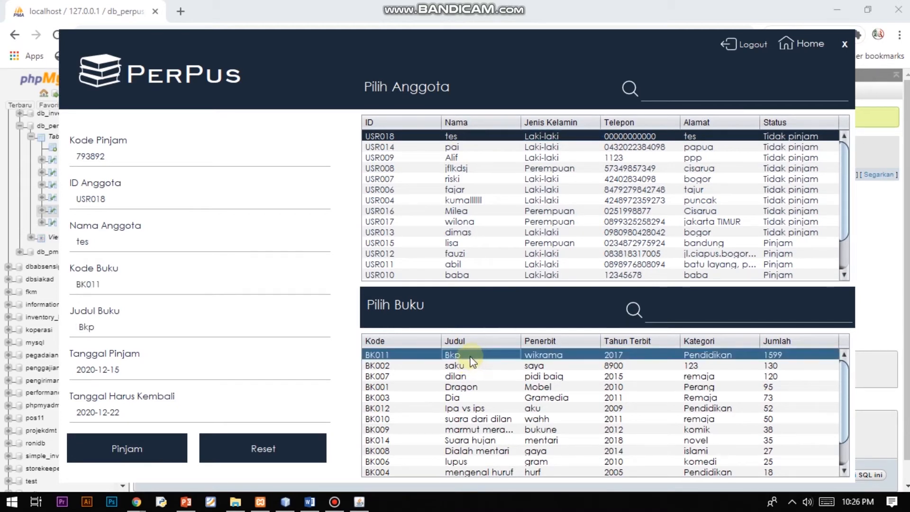
left_click(151, 445)
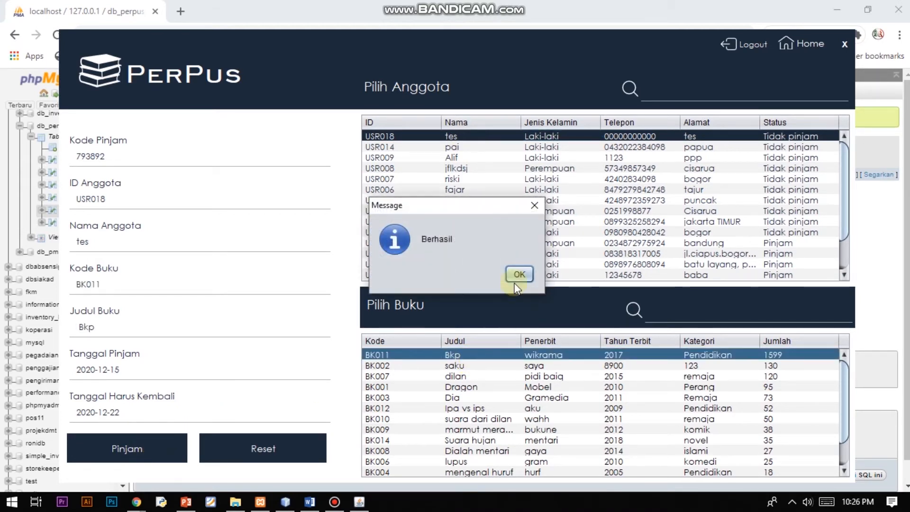
left_click(516, 278)
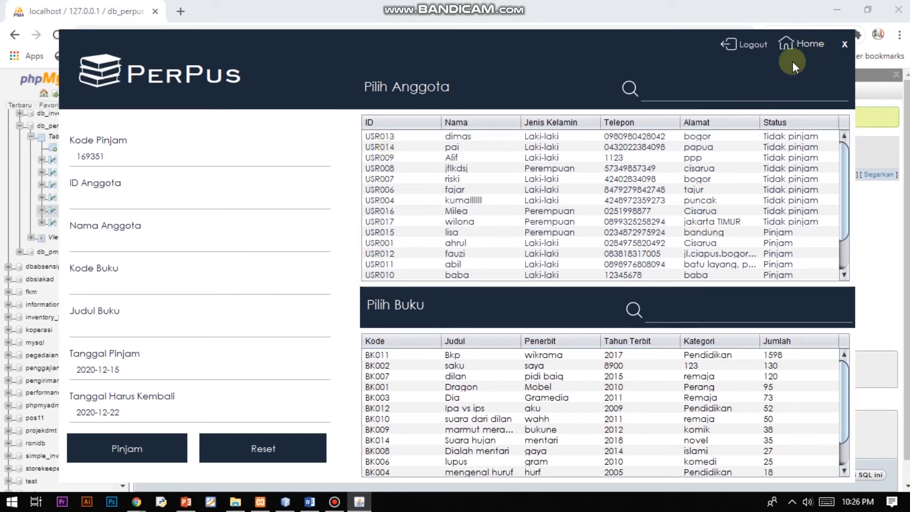
left_click(797, 48)
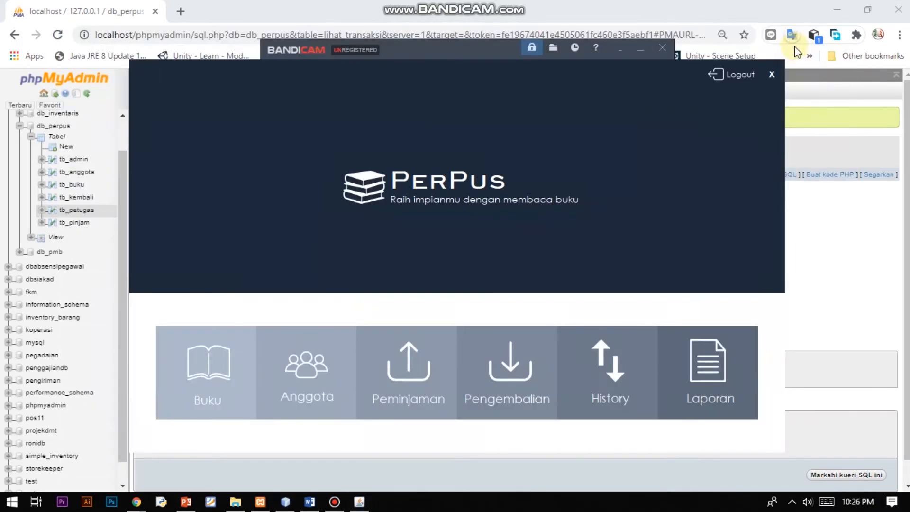
In Pengembalian, return loan 233808 of book BK003 Dia with its 510000 fine.
left_click(523, 406)
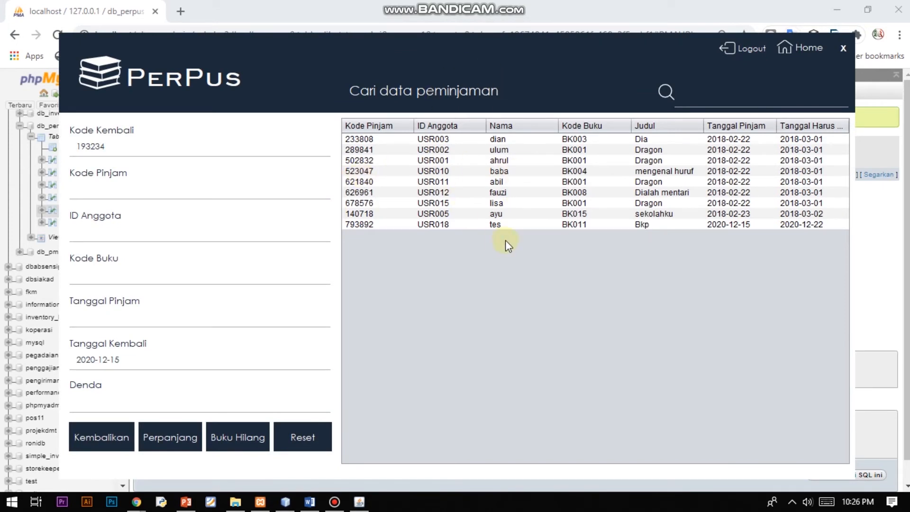
left_click(484, 144)
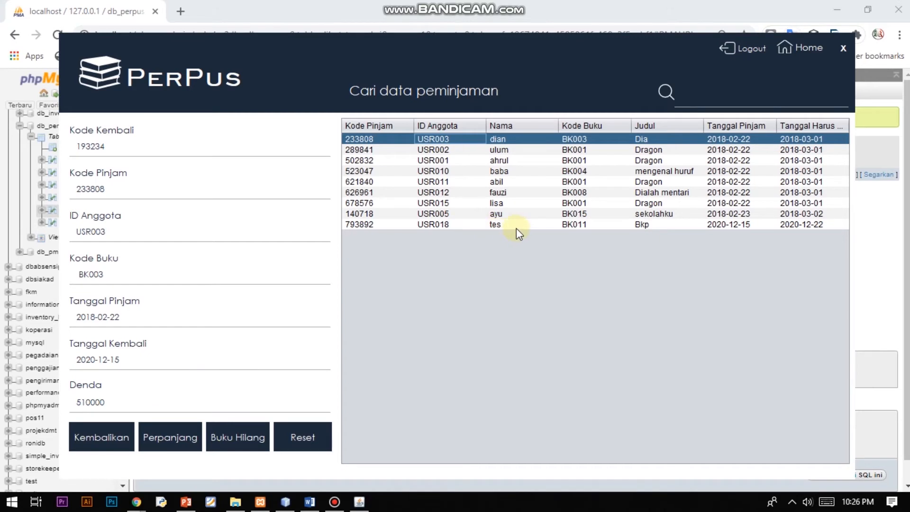
left_click(494, 138)
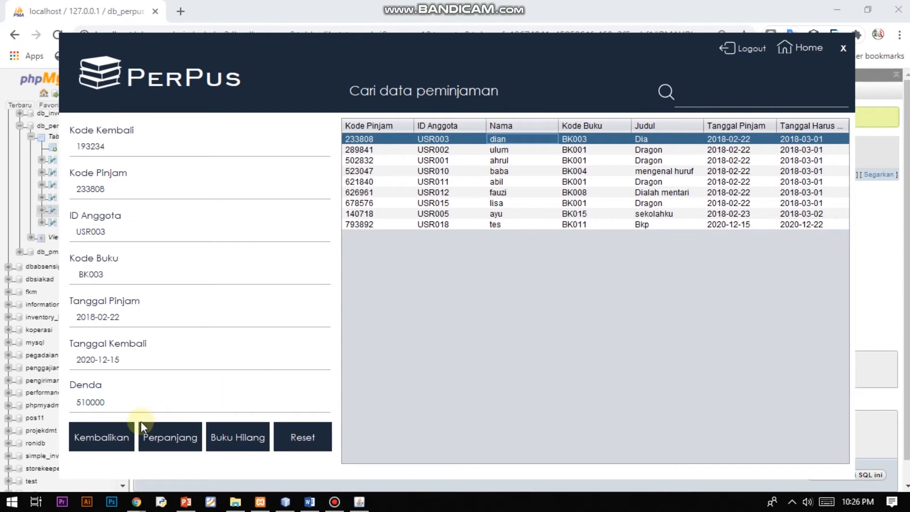
left_click(122, 437)
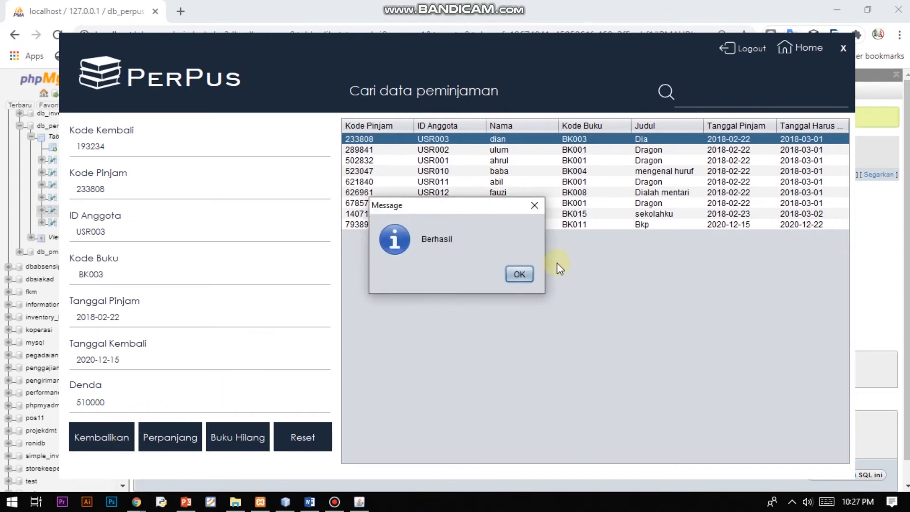
left_click(520, 274)
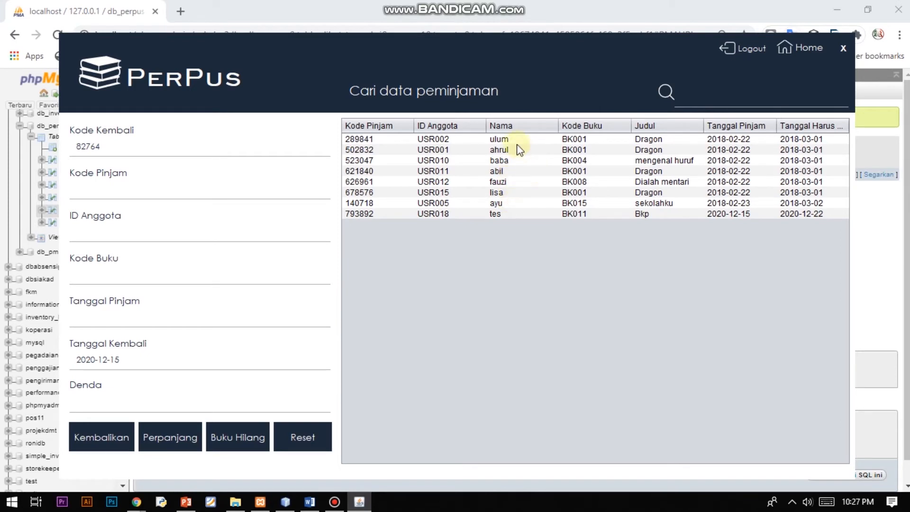
Extend loan 678576 of BK001 Dragon to run 2020-12-15 through 2020-12-22.
left_click(503, 195)
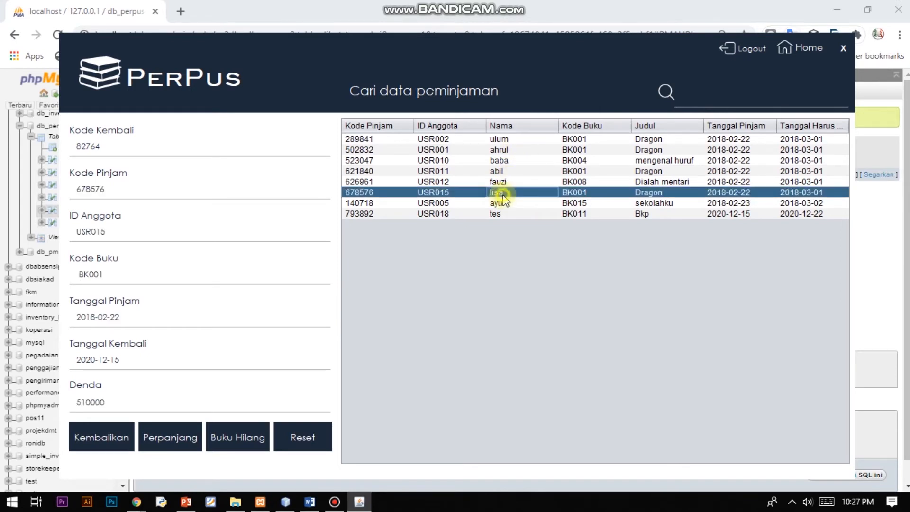
left_click(146, 439)
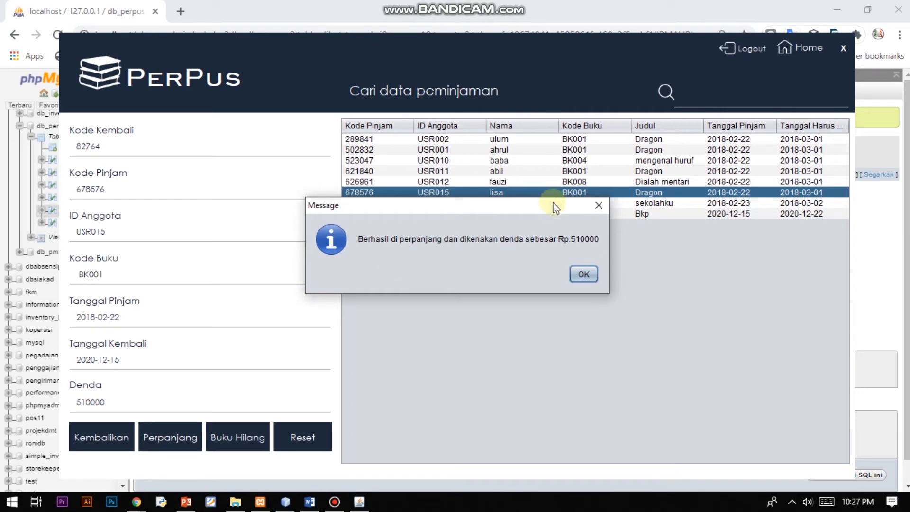
left_click(584, 274)
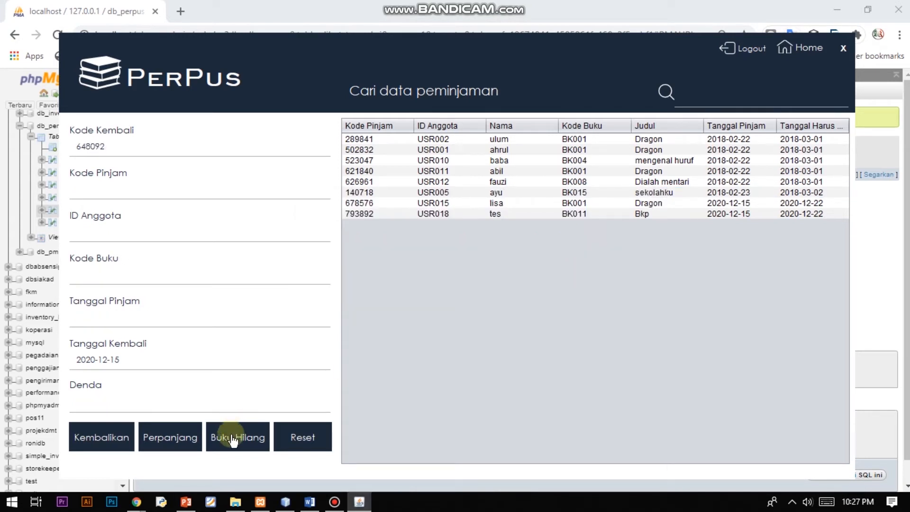
Mark loan 793892 of BK011 Bkp as lost with a Rp.200000 fine, then return to the main menu.
left_click(513, 213)
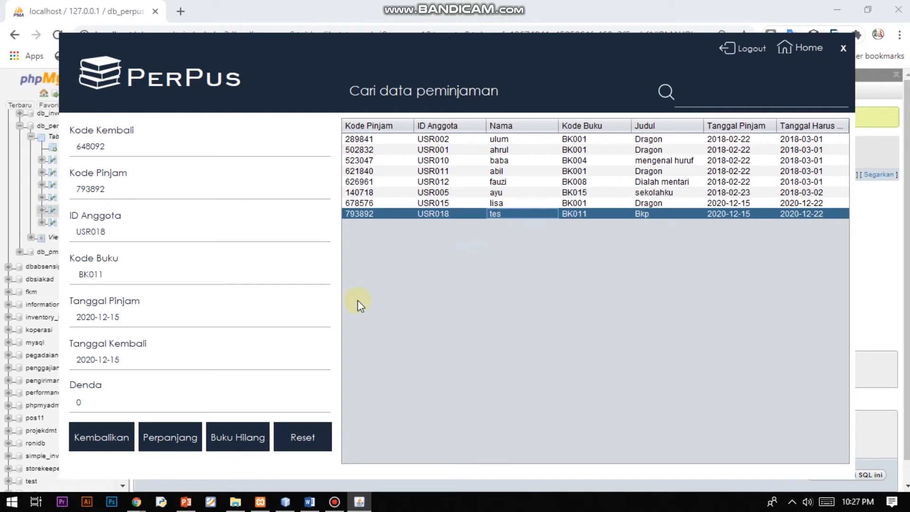
left_click(238, 443)
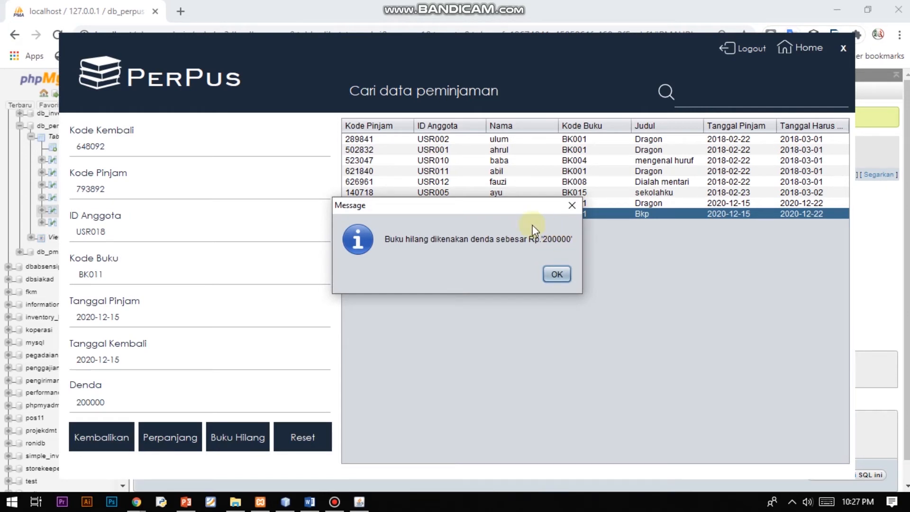
left_click(560, 273)
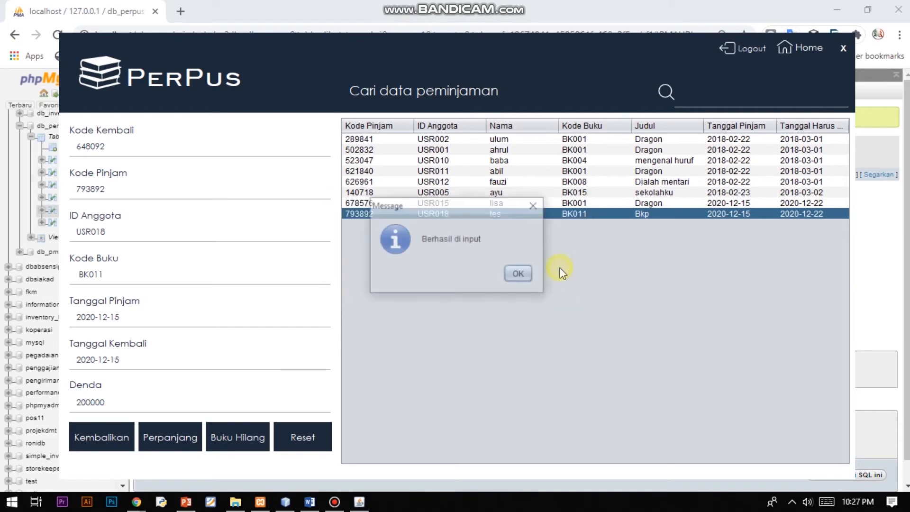
left_click(524, 275)
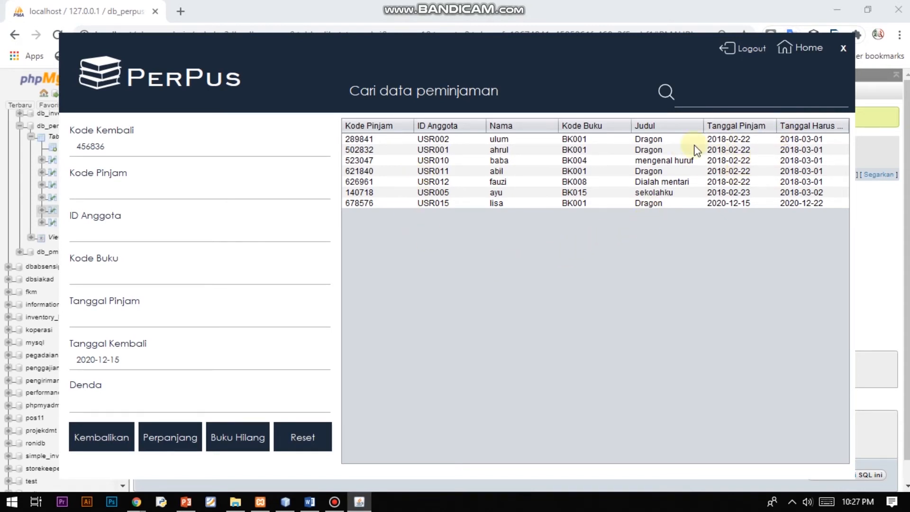
left_click(788, 55)
Open History, inspect the Hilang record for Bkp with its 200000 fine, then return Home.
left_click(613, 400)
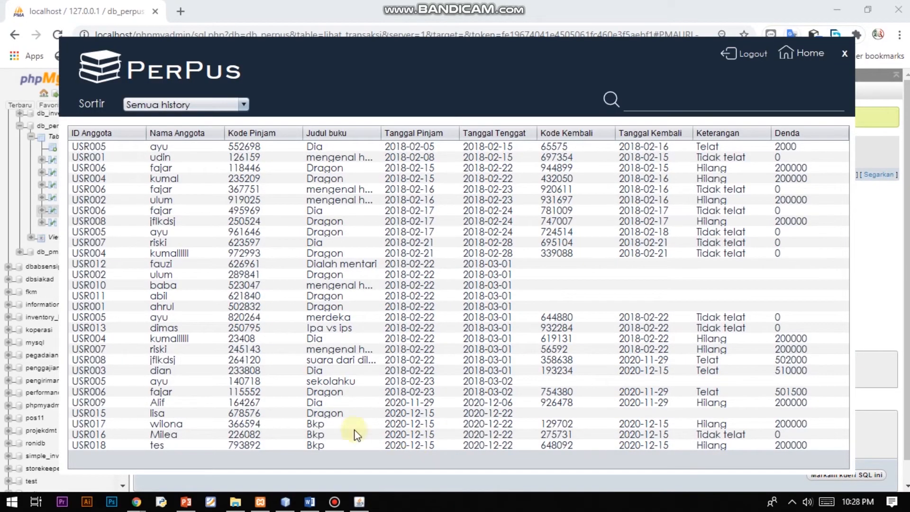
left_click(257, 444)
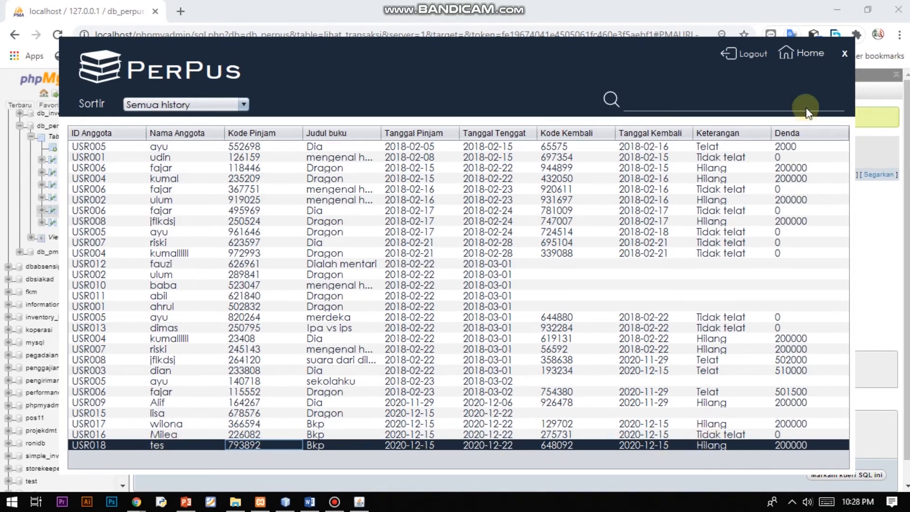
left_click(801, 54)
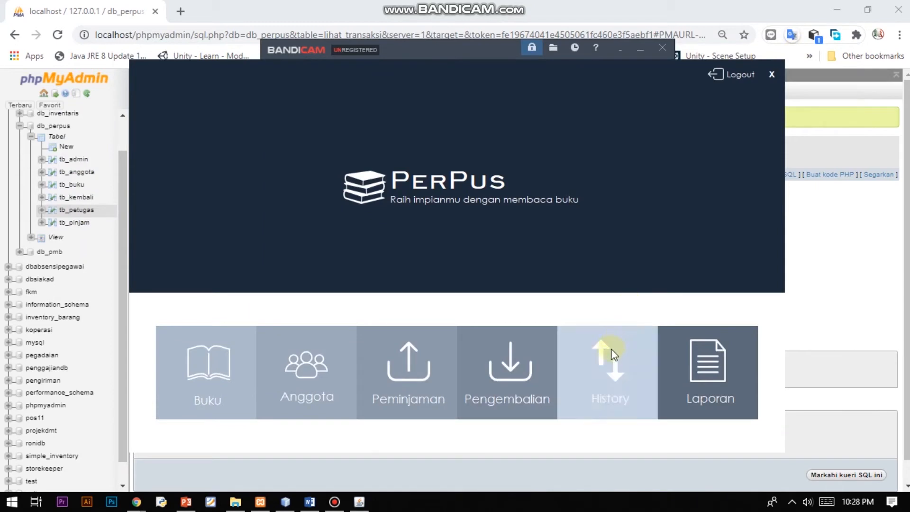
Log out, then sign in with the administrator account on the Admin tab and acknowledge 'Berhasil Masuk'.
left_click(755, 81)
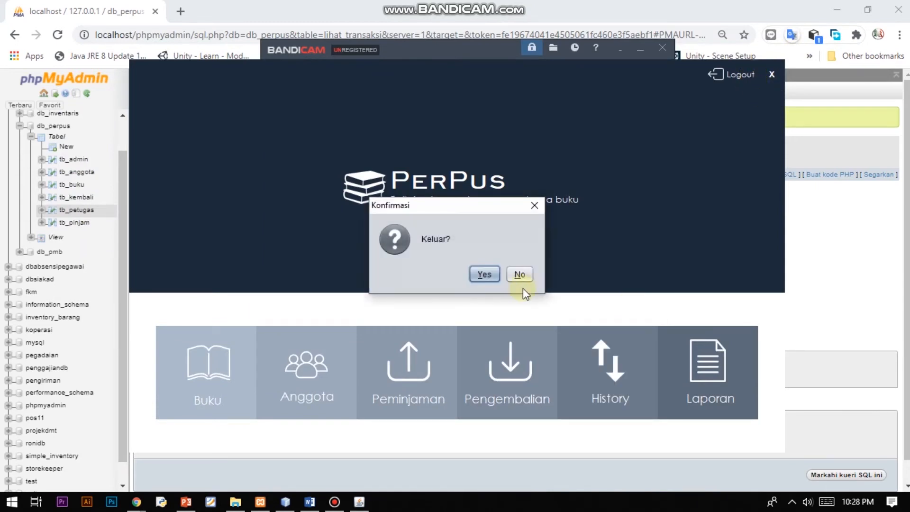
left_click(484, 275)
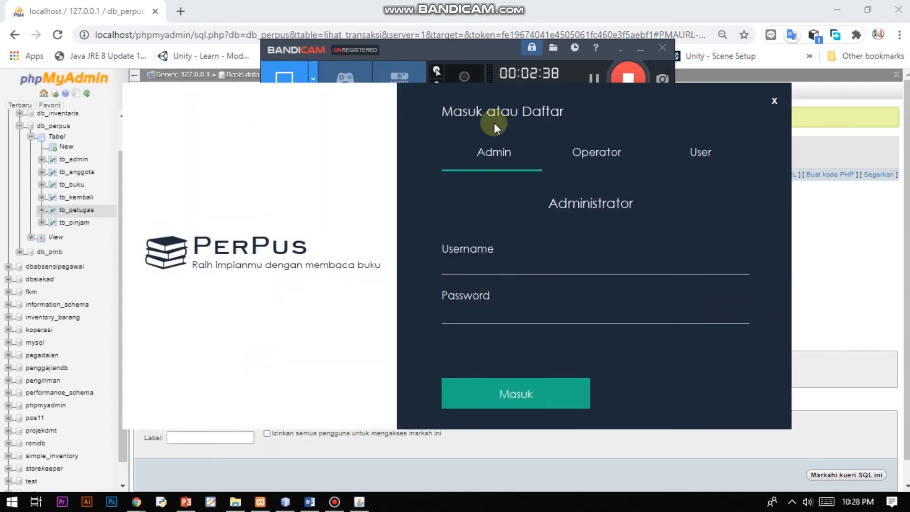
left_click(495, 264)
type("adminadmin")
key("BackSpace")
key("BackSpace")
key("BackSpace")
key("BackSpace")
type("admin")
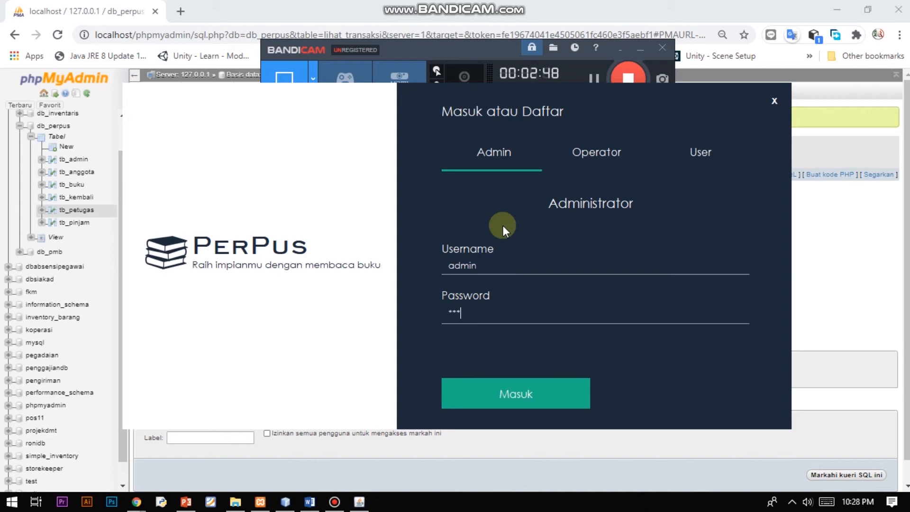
left_click(494, 393)
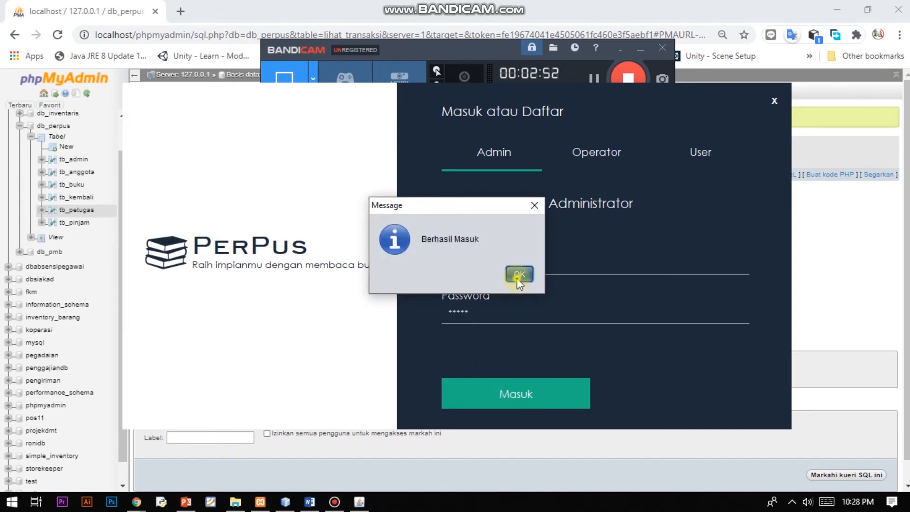
left_click(518, 281)
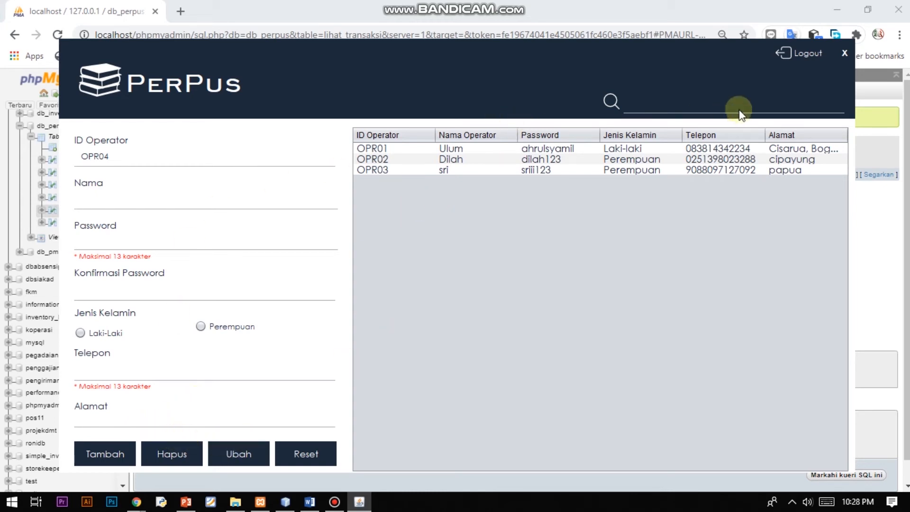
Log the administrator out of the operator form and switch the login window to User sign-in.
left_click(805, 66)
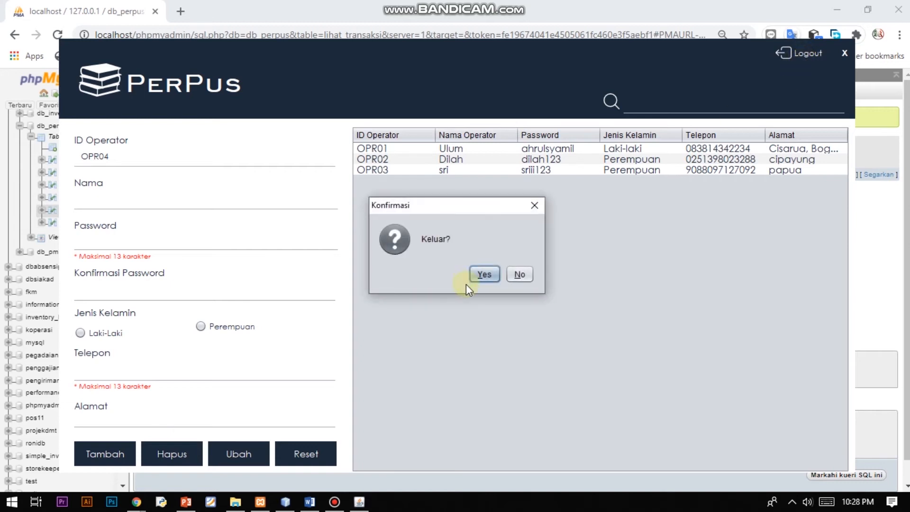
left_click(490, 272)
left_click(675, 154)
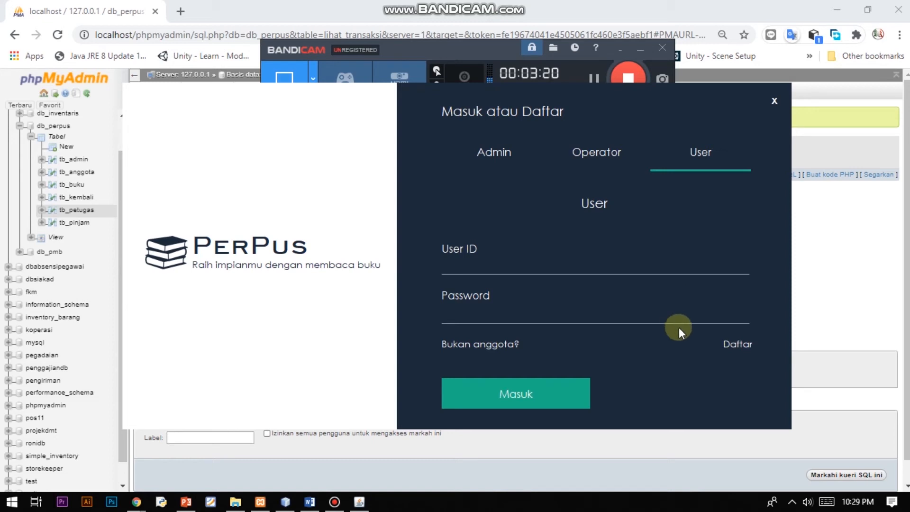
Open the member registration form and enter a placeholder name and an eight-digit password.
left_click(746, 343)
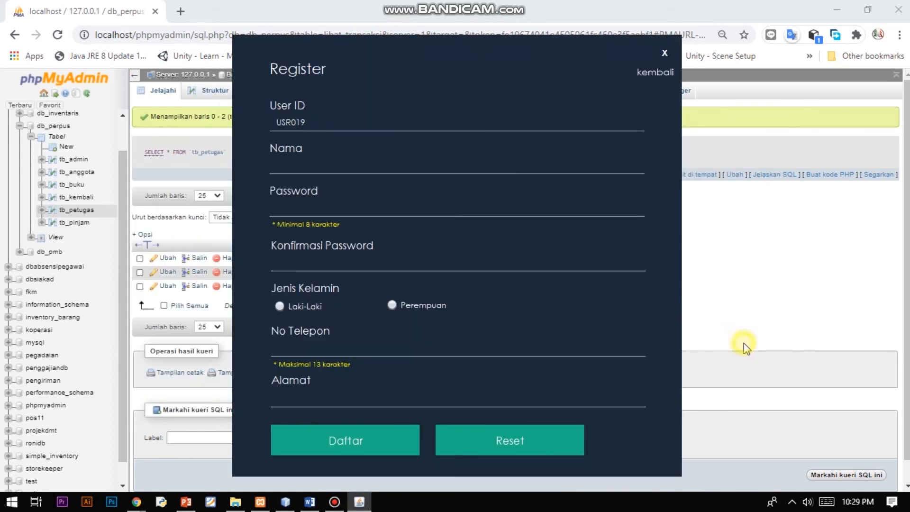
left_click(455, 159)
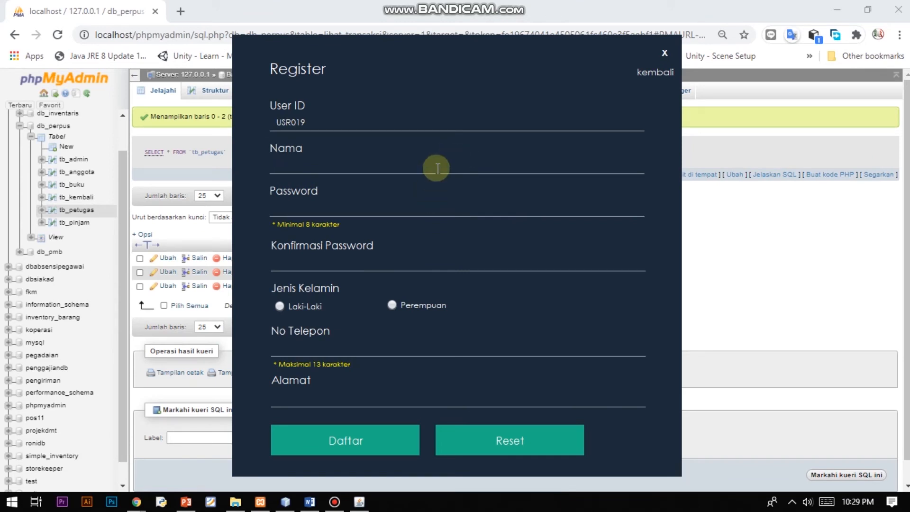
type("tes")
key("Tab")
type("123")
key("BackSpace")
key("BackSpace")
key("BackSpace")
type("12345678")
key("Tab")
type("12345678")
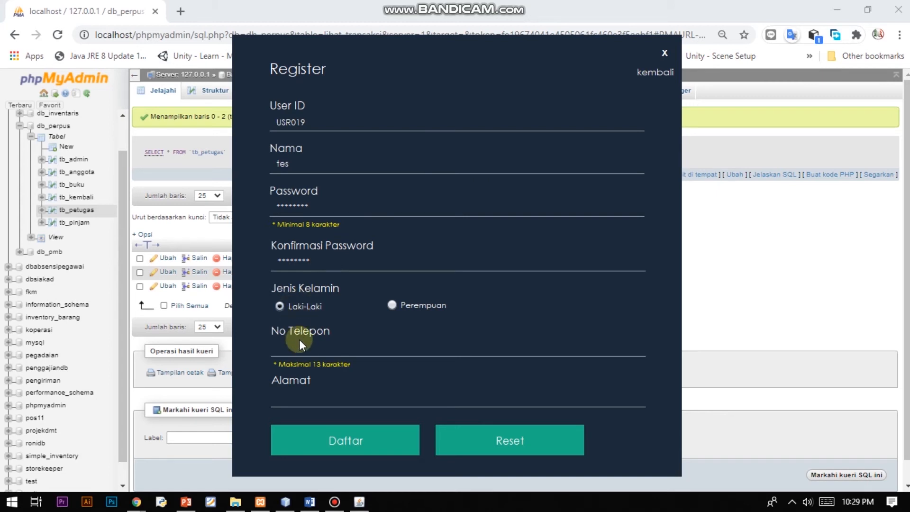
Fill in a placeholder phone number and address, then submit the registration.
left_click(303, 353)
type("000000000")
left_click(315, 398)
type("tes")
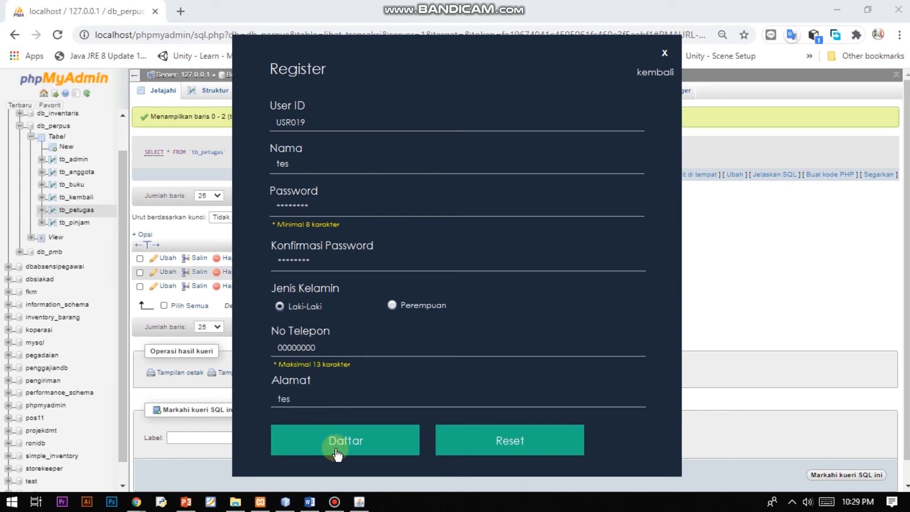
left_click_drag(306, 123, 278, 124)
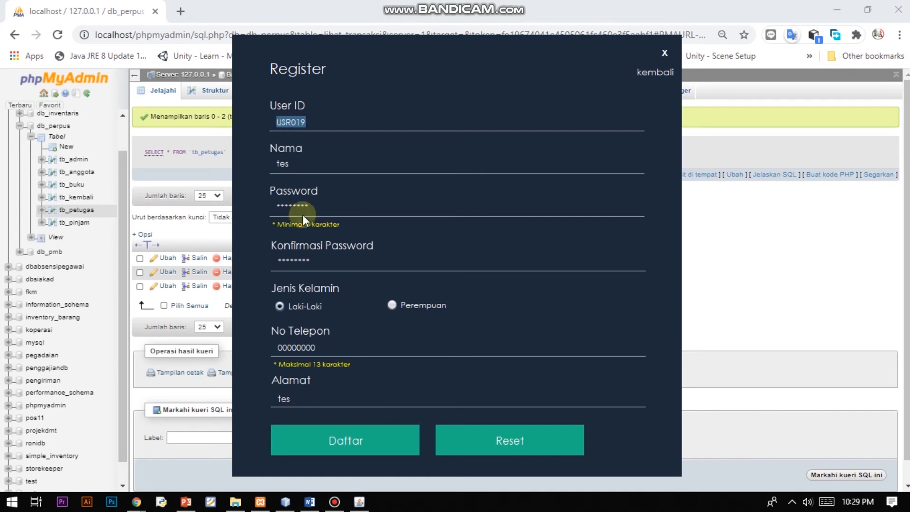
left_click(388, 449)
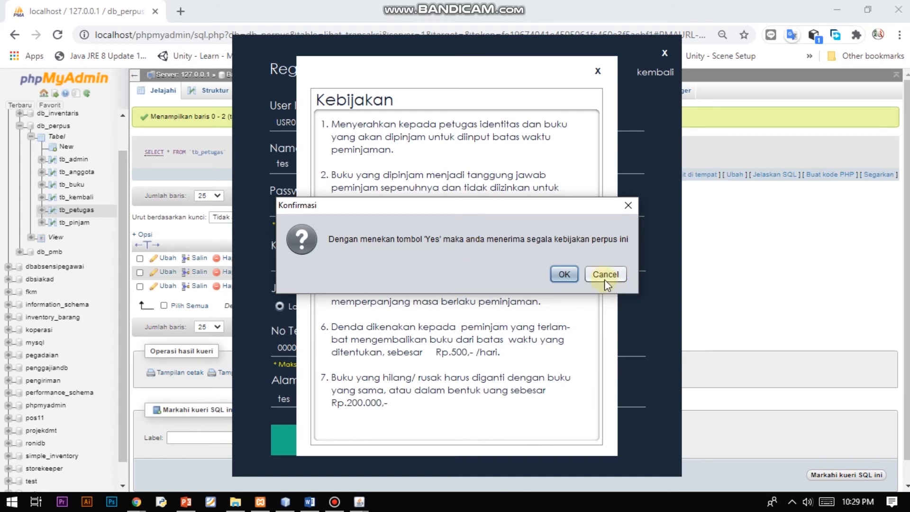
Accept the library policy and dismiss the 'Berhasil Mendaftar' success message.
left_click(564, 274)
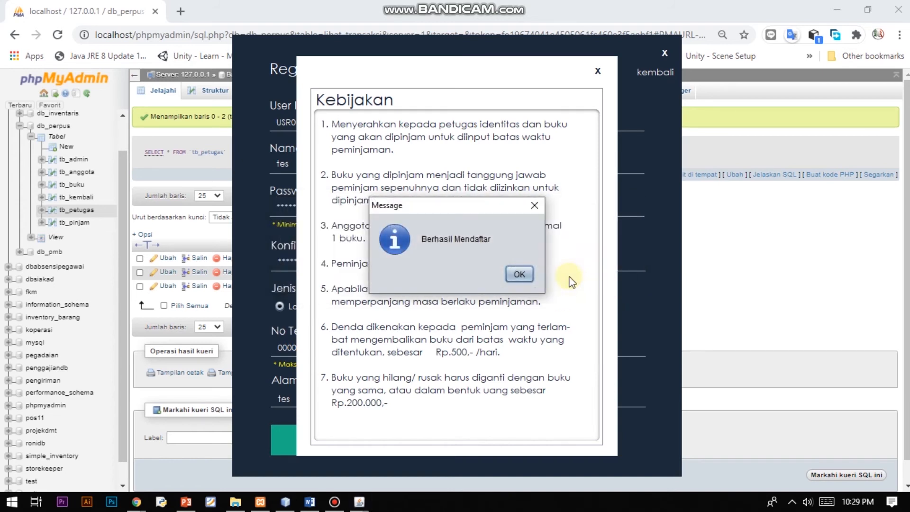
left_click_drag(477, 209, 744, 260)
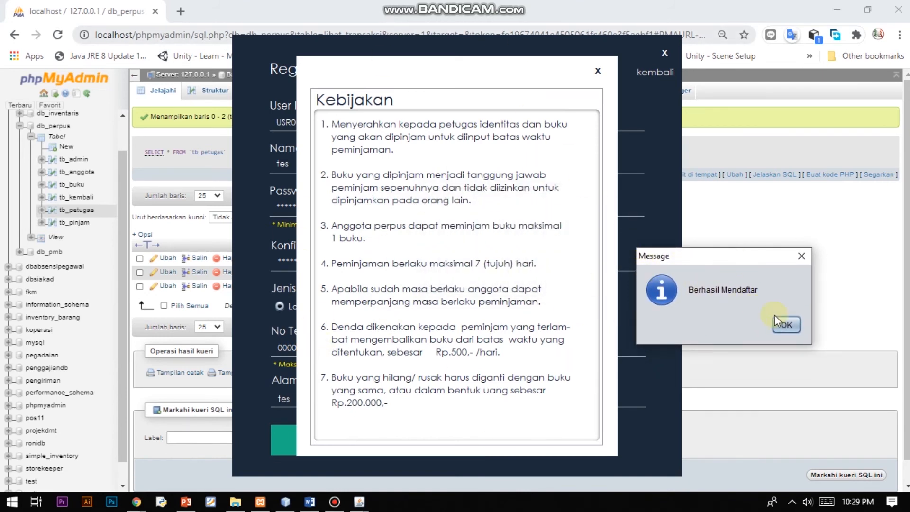
left_click(786, 326)
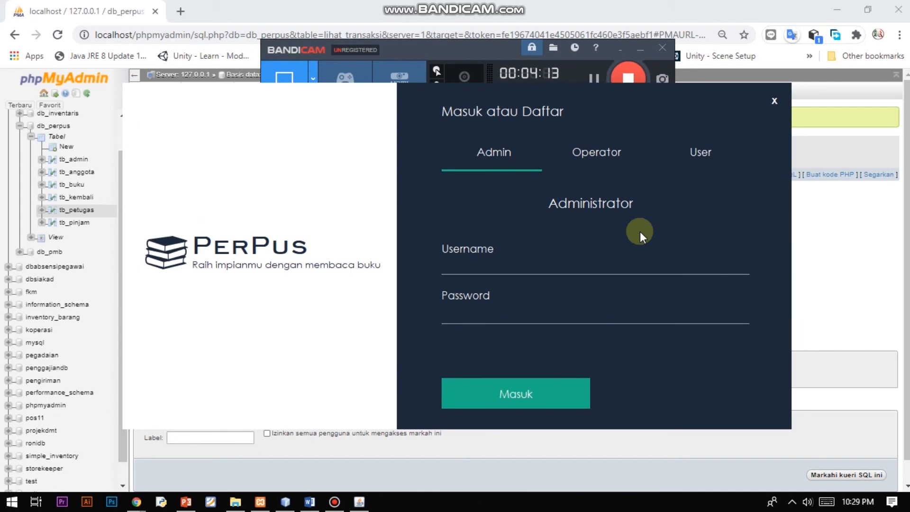
Sign in on the User form with the newly registered user ID and its password, then dismiss the success message.
left_click(713, 157)
left_click(607, 269)
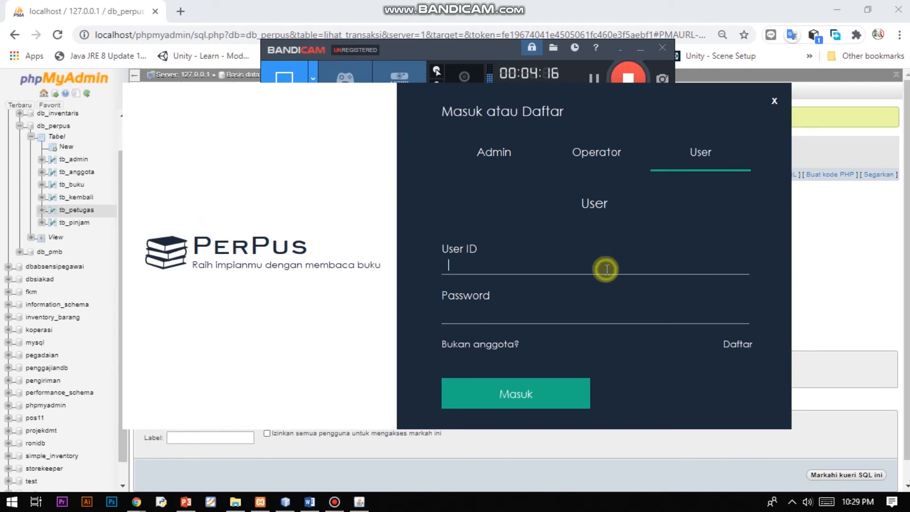
type("USR019")
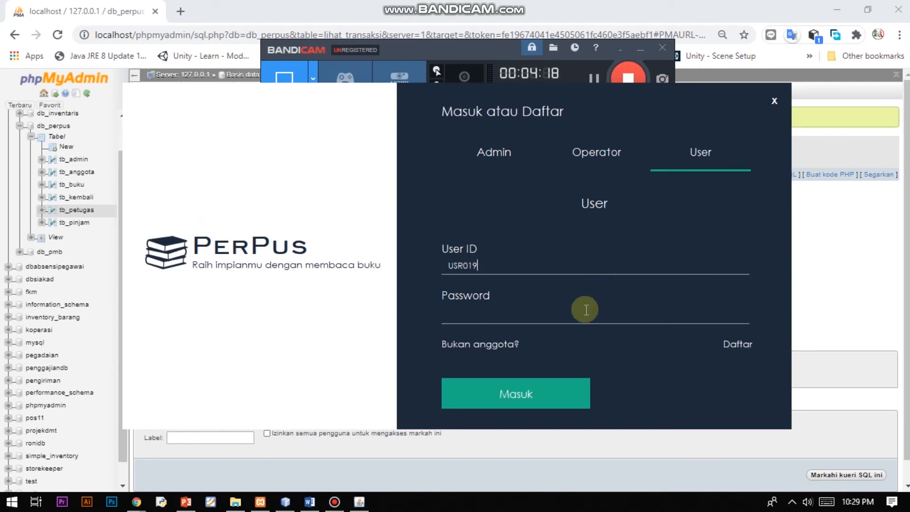
left_click(586, 309)
type("123")
left_click(551, 393)
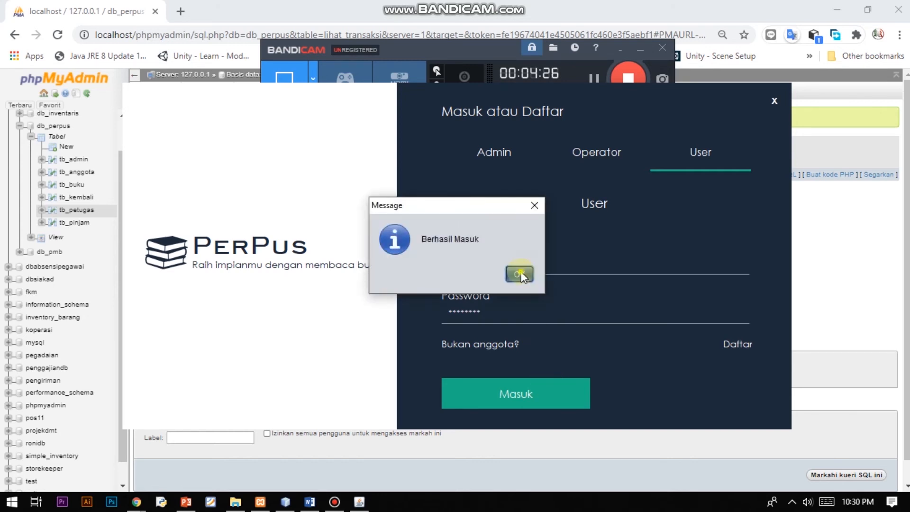
left_click(517, 272)
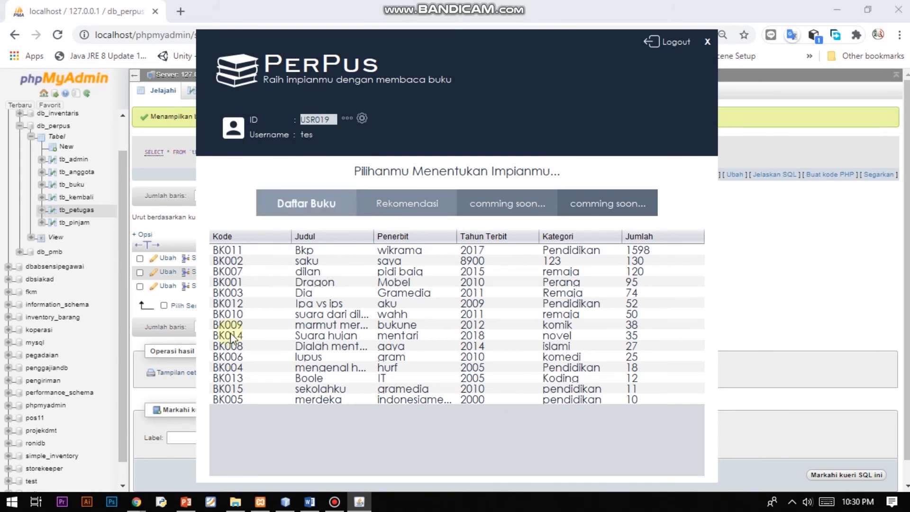
Show the Rekomendasi book list, then open the member's profile page.
left_click(431, 213)
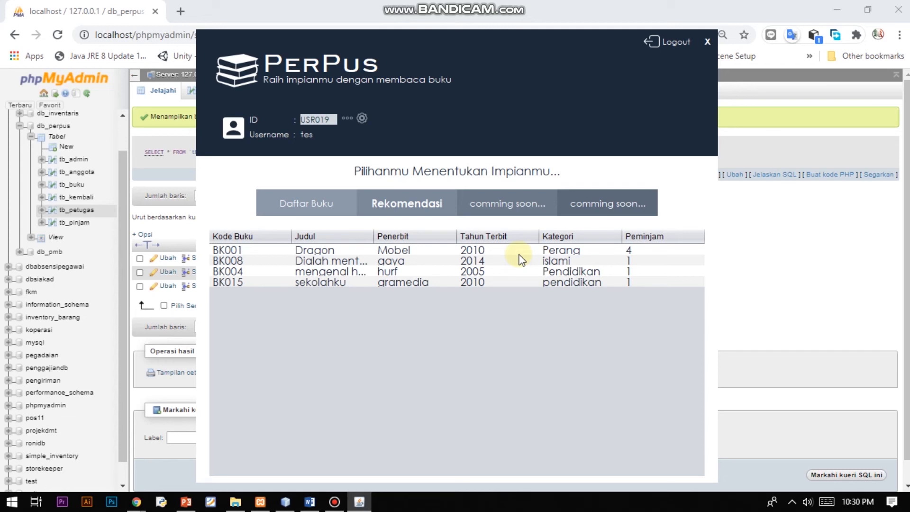
left_click(348, 118)
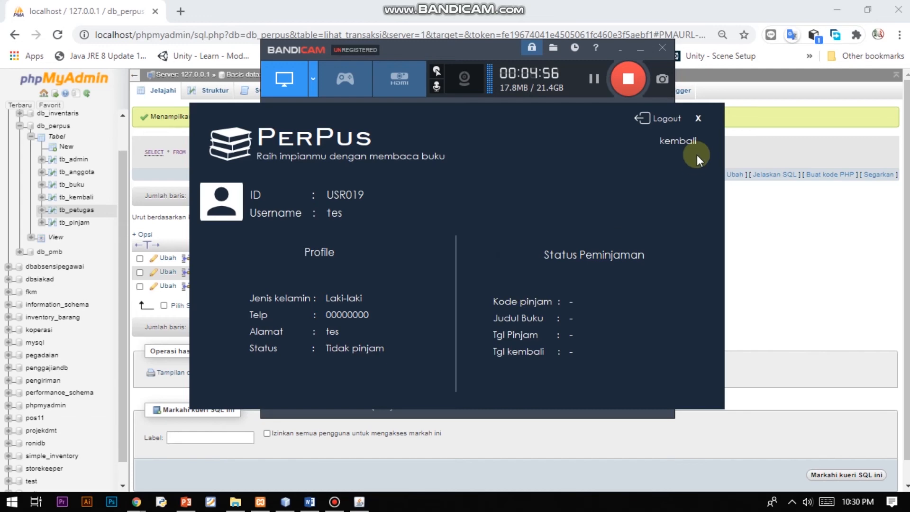
Return from the profile, view the Pengaturan settings form, then confirm shutting PerPus down.
left_click(686, 141)
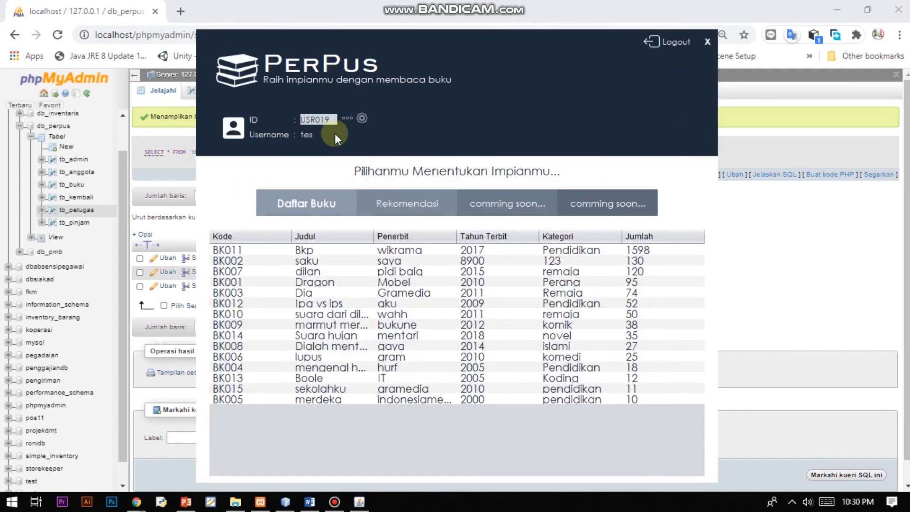
left_click(362, 118)
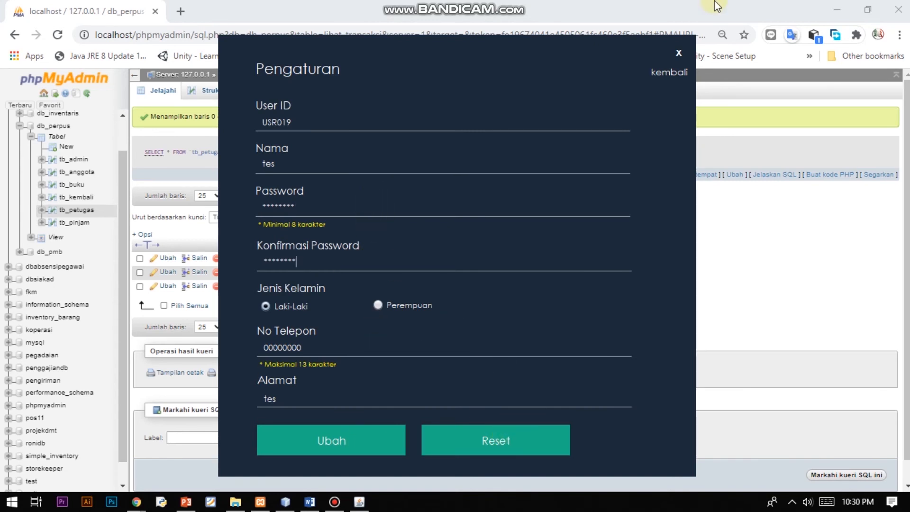
left_click(679, 53)
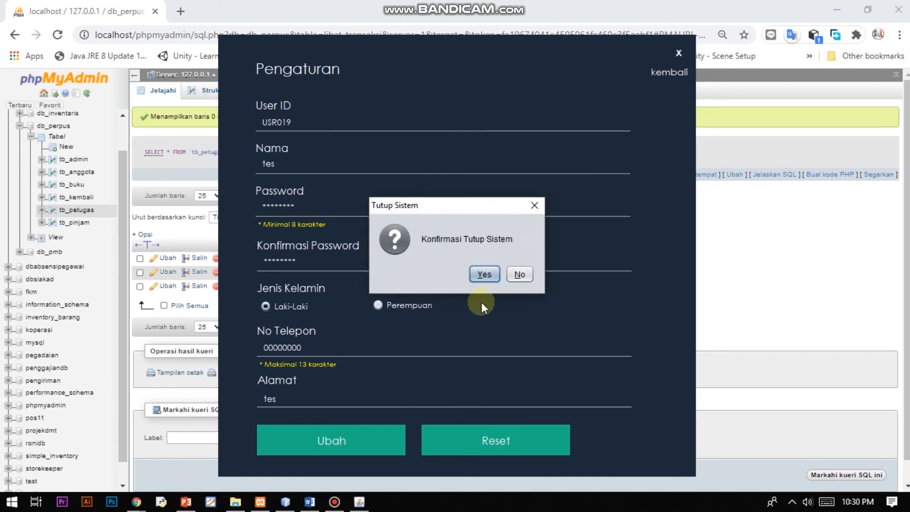
left_click(486, 280)
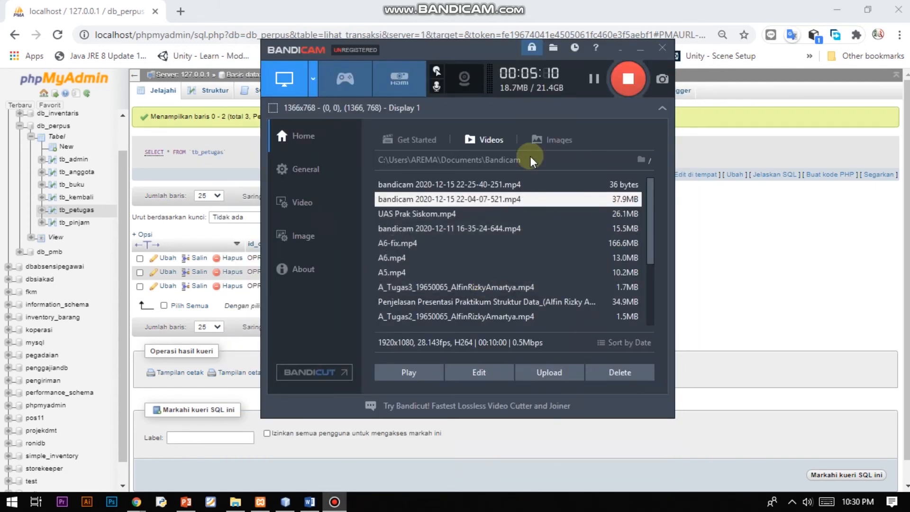
In NetBeans, look through the Login.java and Peminjaman.java source code.
left_click(285, 501)
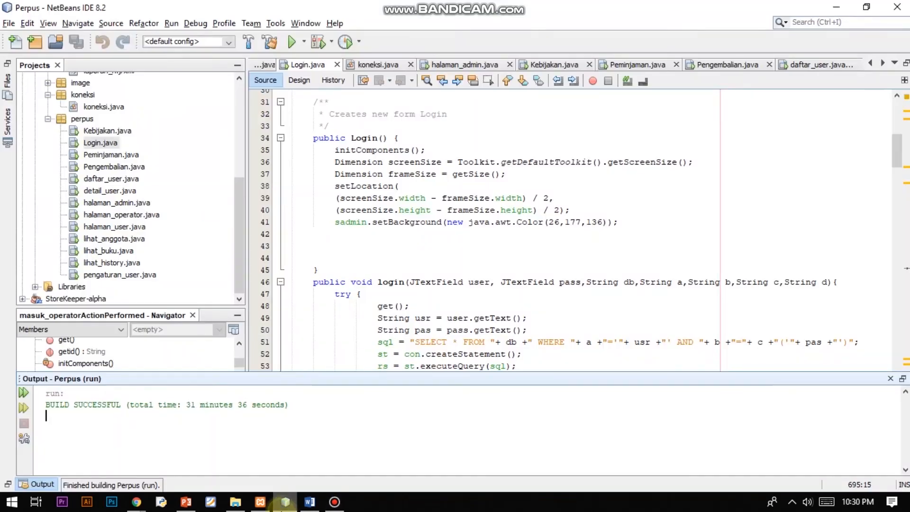
double_click(103, 146)
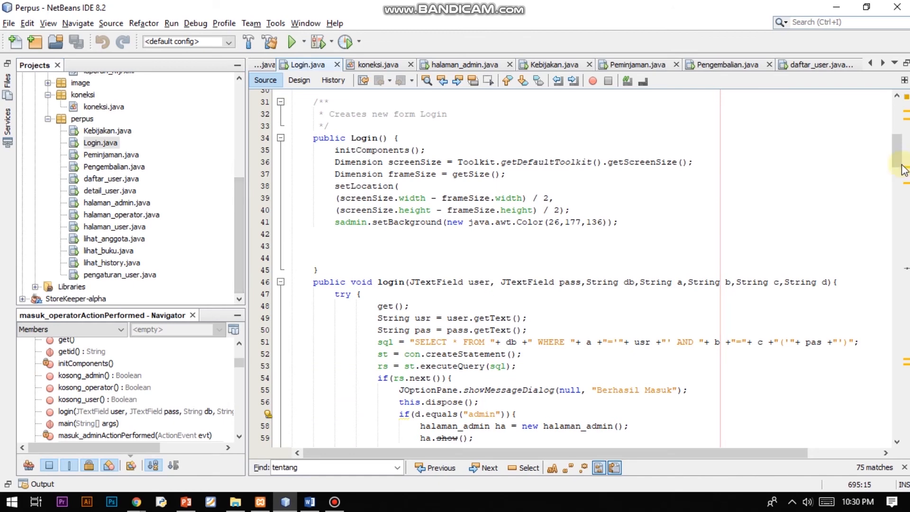
mouse_move(904, 170)
left_mouse_down()
mouse_move(905, 128)
mouse_move(904, 182)
left_mouse_up()
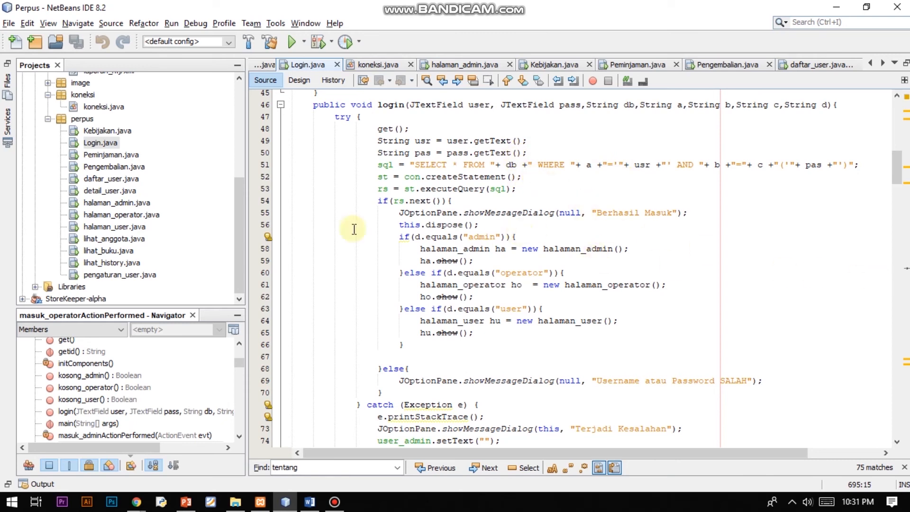
double_click(101, 155)
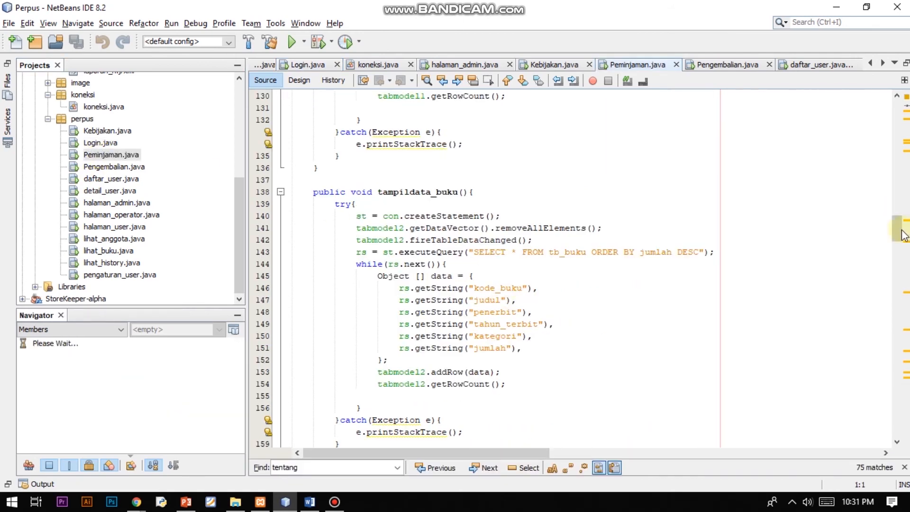
mouse_move(901, 232)
left_mouse_down()
mouse_move(901, 178)
mouse_move(900, 223)
left_mouse_up()
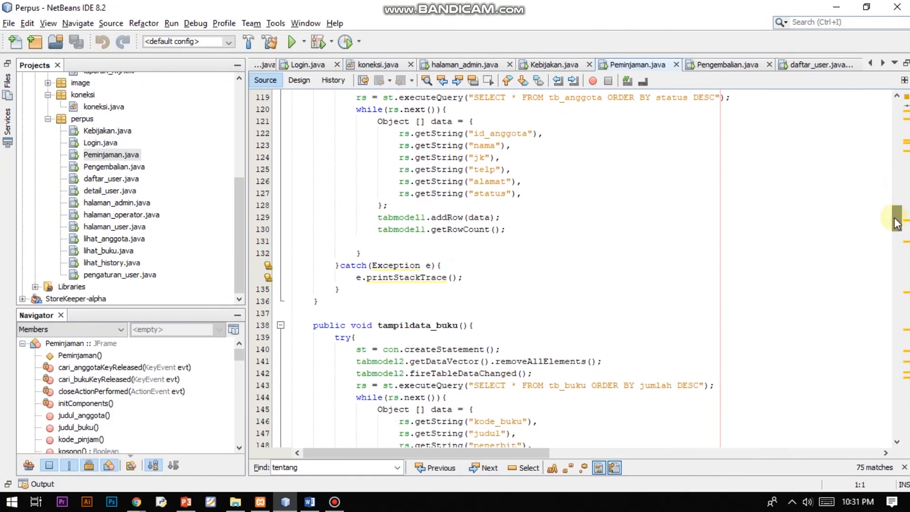
Review Pengembalian.java's source, then open the daftar_user Register form design.
double_click(88, 169)
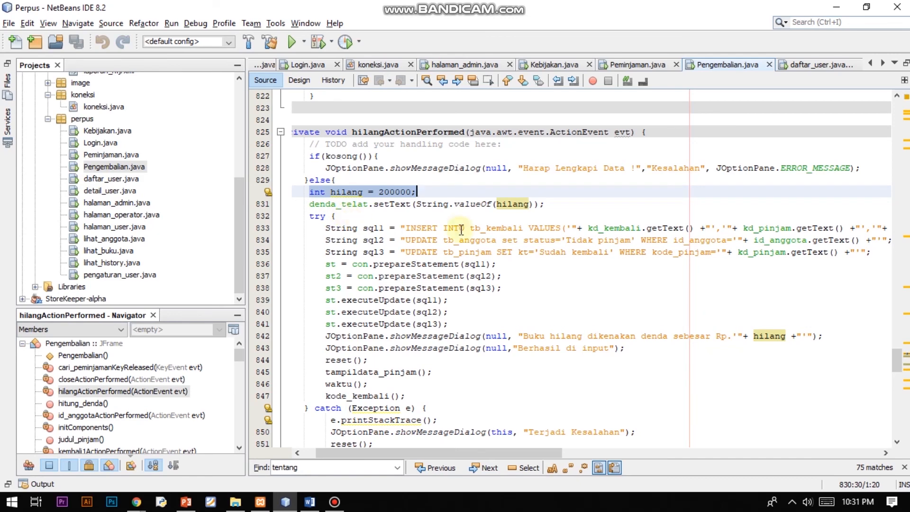
left_click_drag(901, 365, 901, 351)
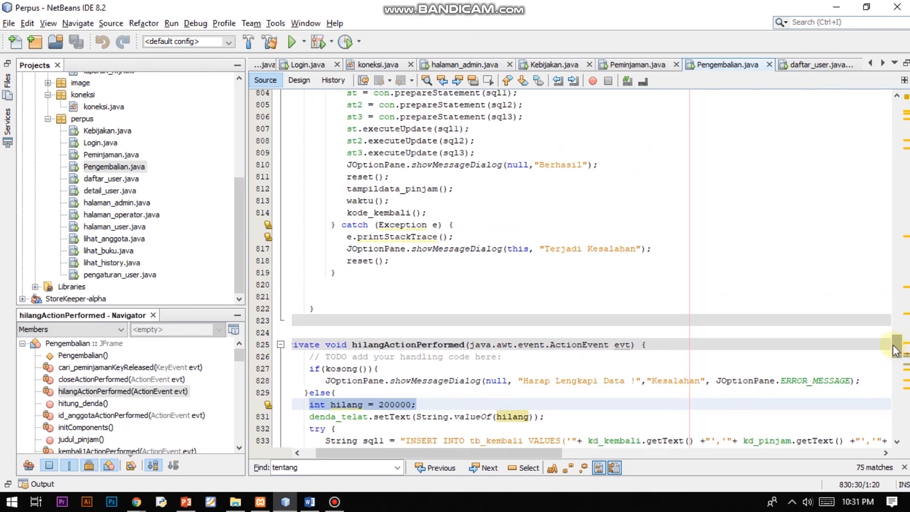
double_click(113, 179)
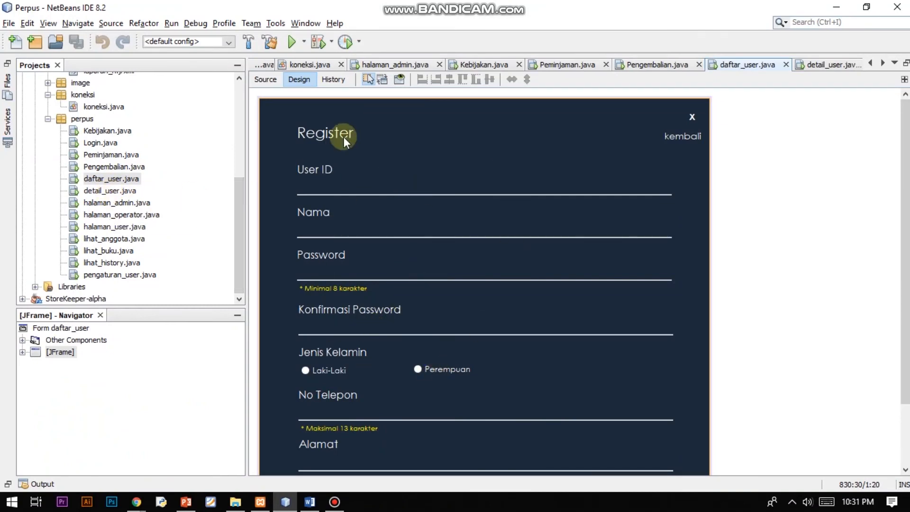
Open the detail_user, halaman_admin and halaman_operator form designs, then the halaman_user source.
left_click(97, 192)
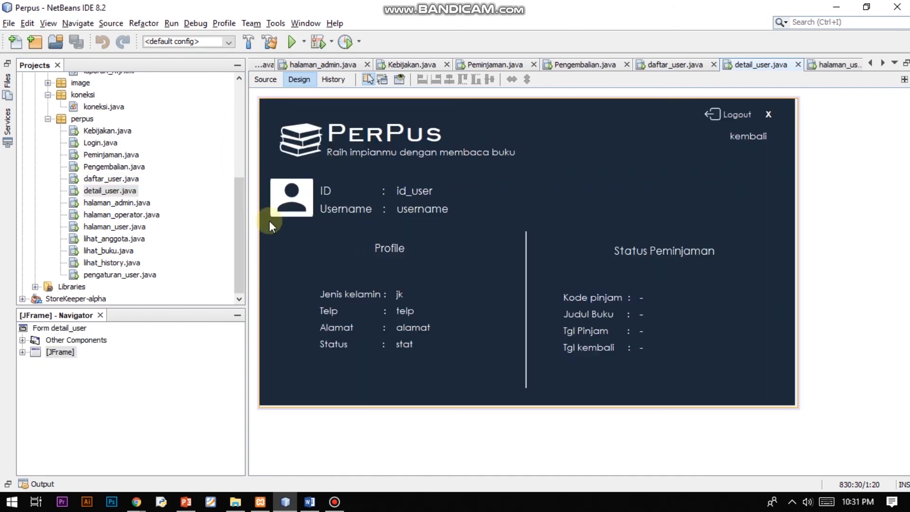
double_click(120, 204)
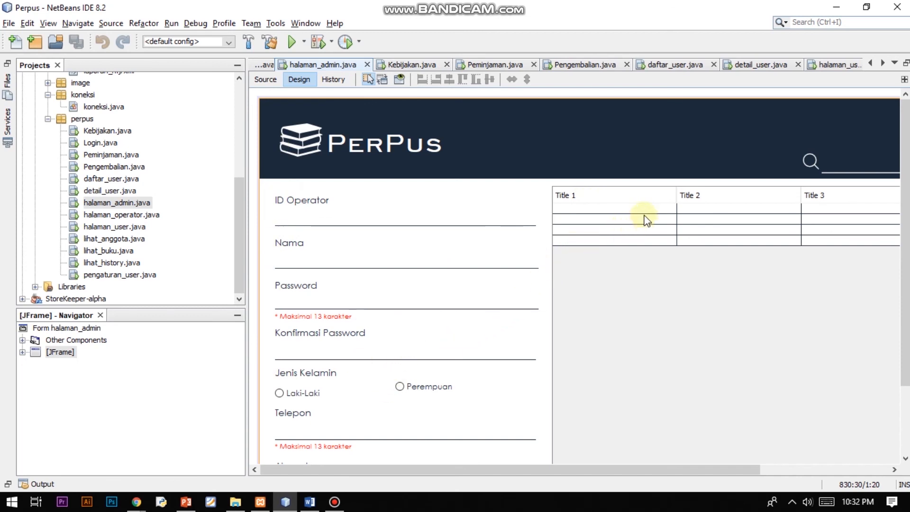
double_click(95, 216)
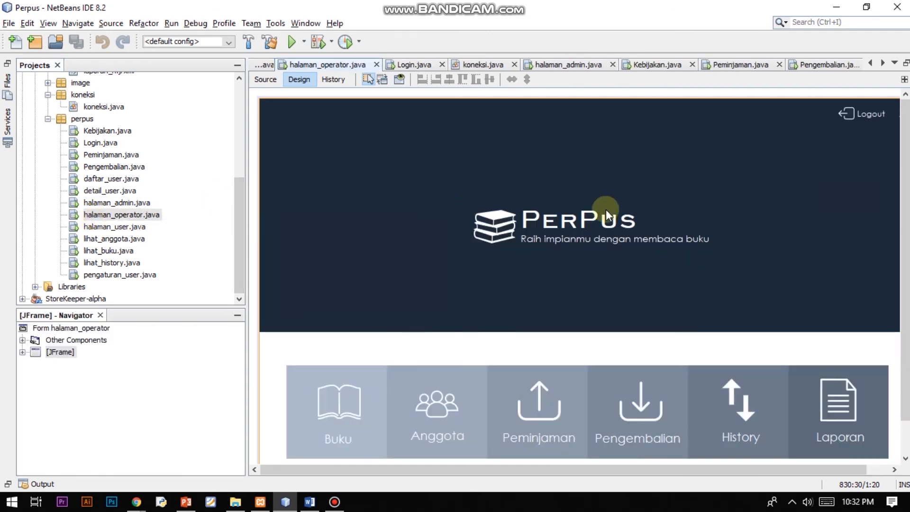
double_click(125, 227)
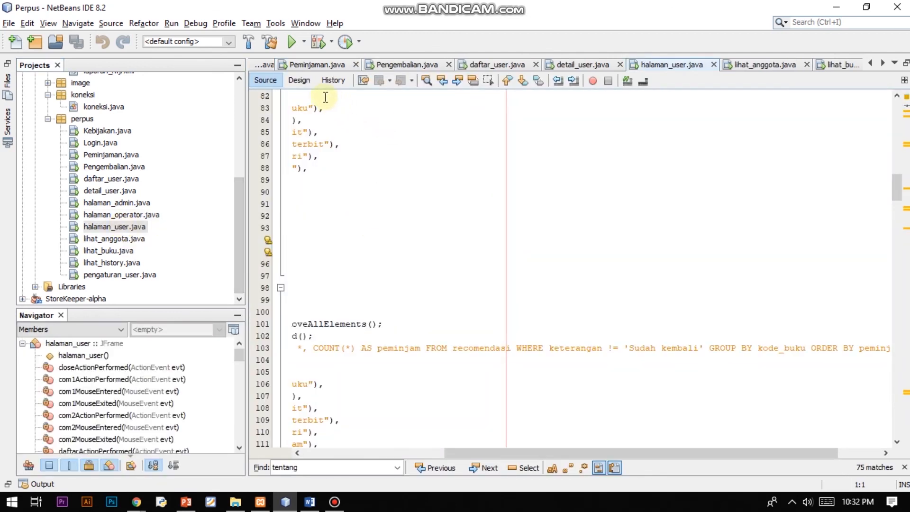
left_click_drag(479, 457, 366, 452)
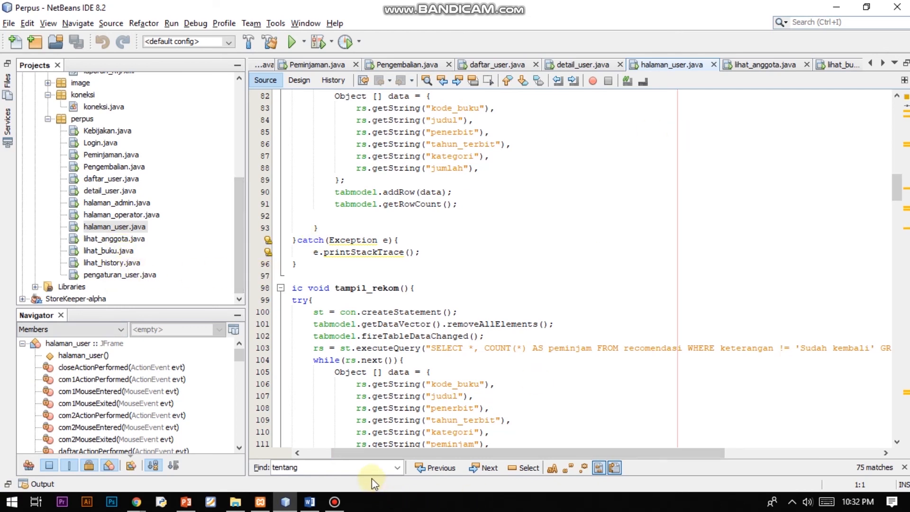
left_click(446, 263)
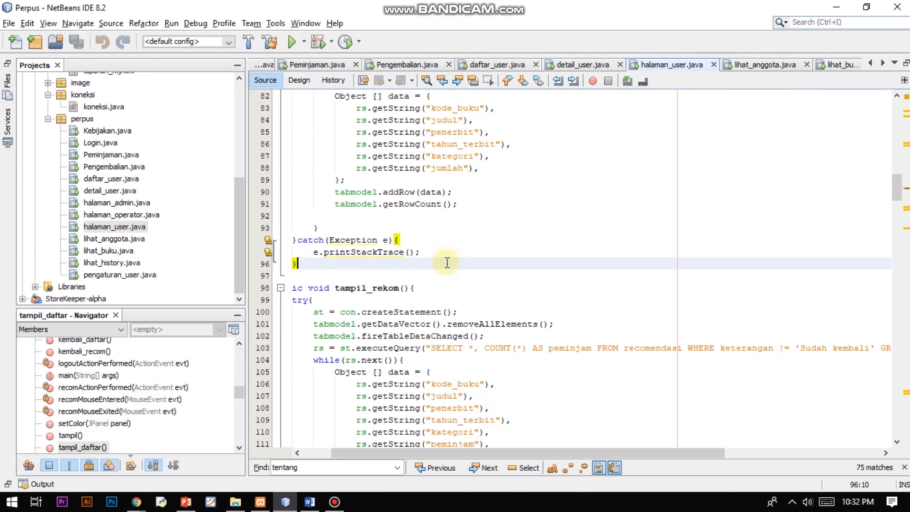